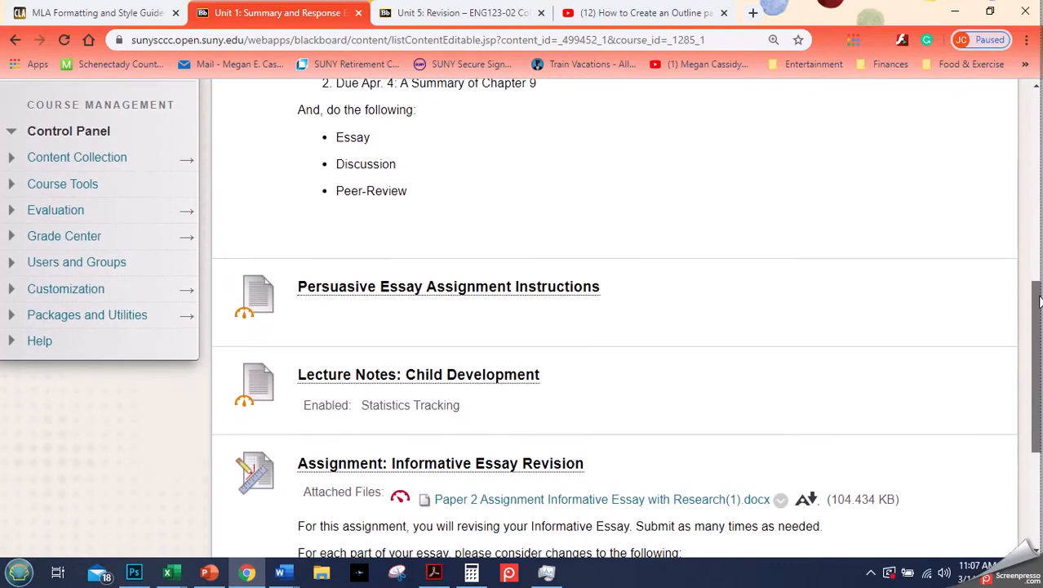
Review the items in Unit 1: Summary and Response Essays and start adding a discussion board link to the unit
{"action": "mouse_move", "coordinate": [433, 258]}
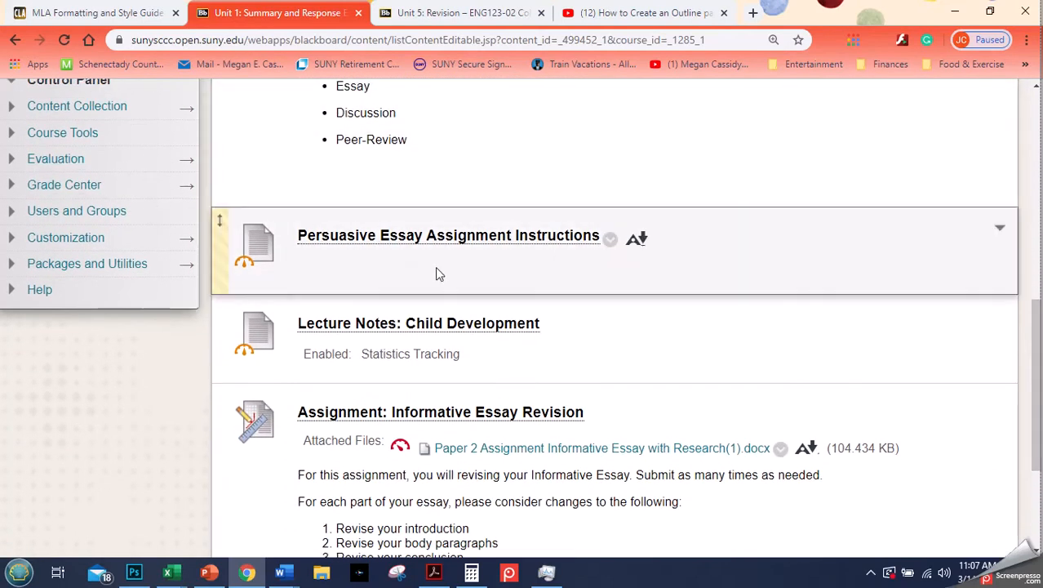
{"action": "mouse_move", "coordinate": [361, 343]}
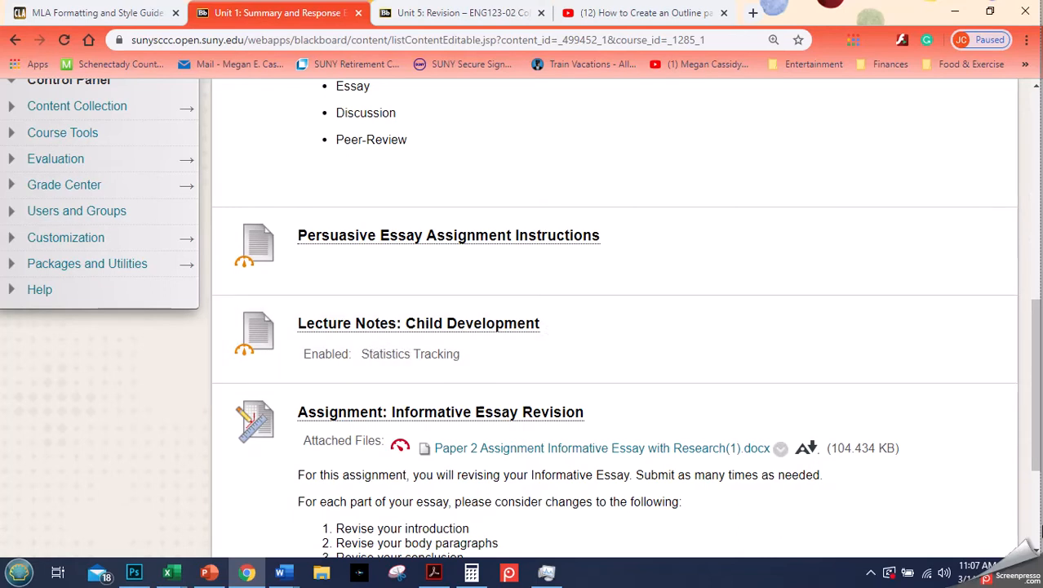
{"action": "left_click_drag", "start_coordinate": [1035, 461], "coordinate": [1037, 536]}
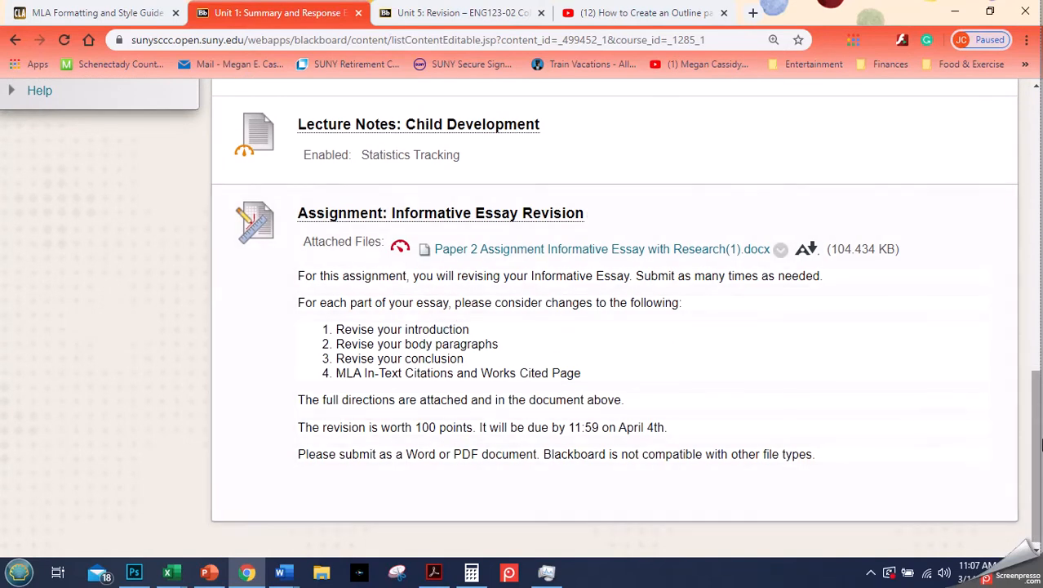
{"action": "left_click_drag", "start_coordinate": [1037, 448], "coordinate": [1034, 173]}
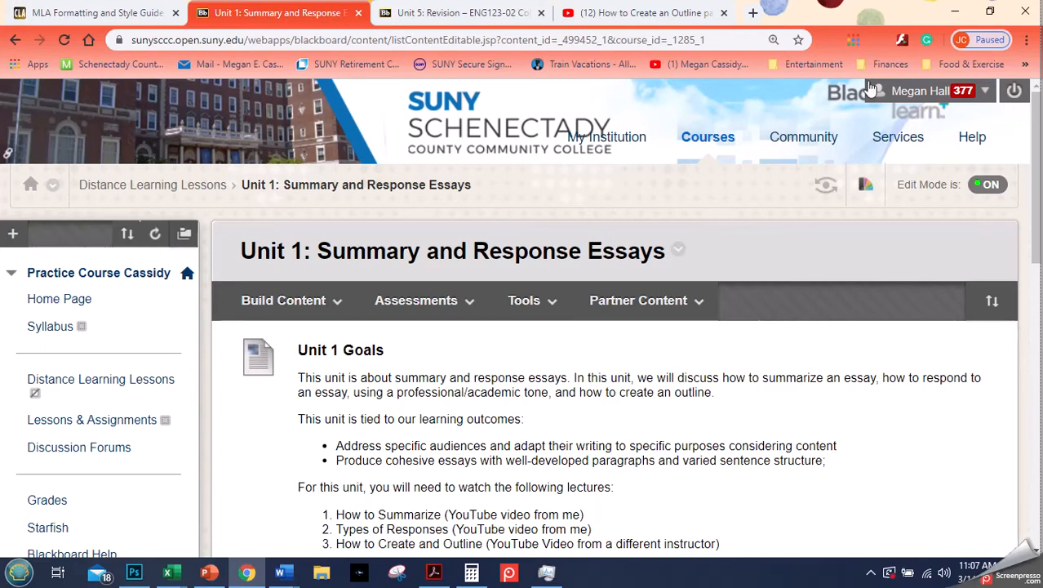
{"action": "mouse_move", "coordinate": [537, 303]}
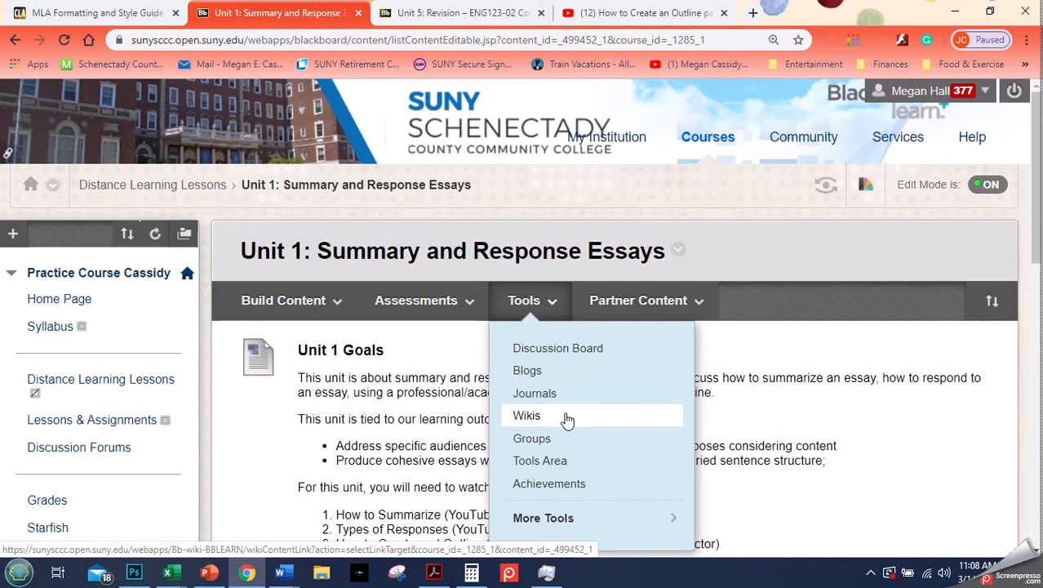
{"action": "left_click", "coordinate": [416, 302]}
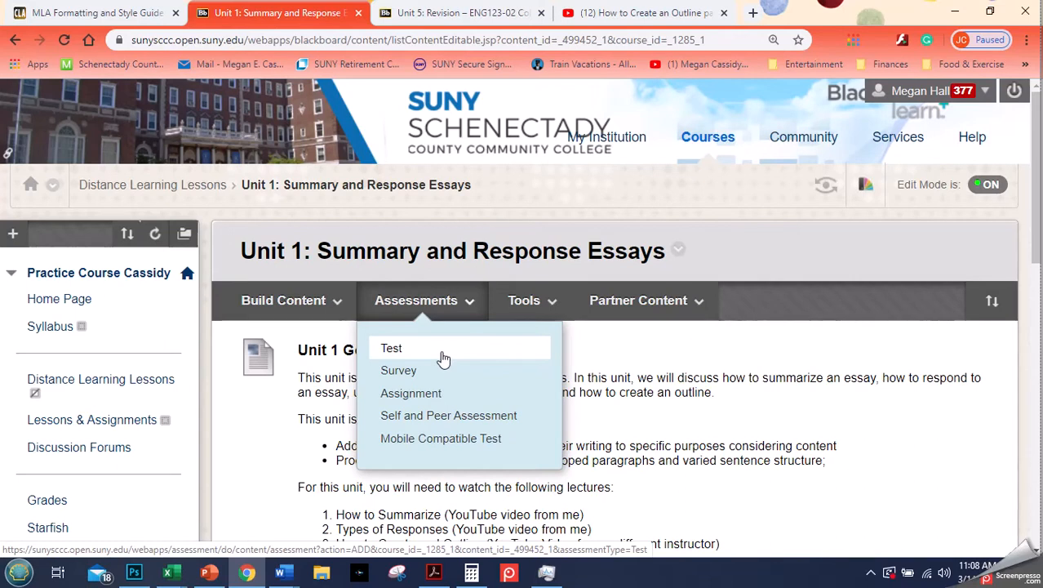
{"action": "left_click", "coordinate": [526, 301]}
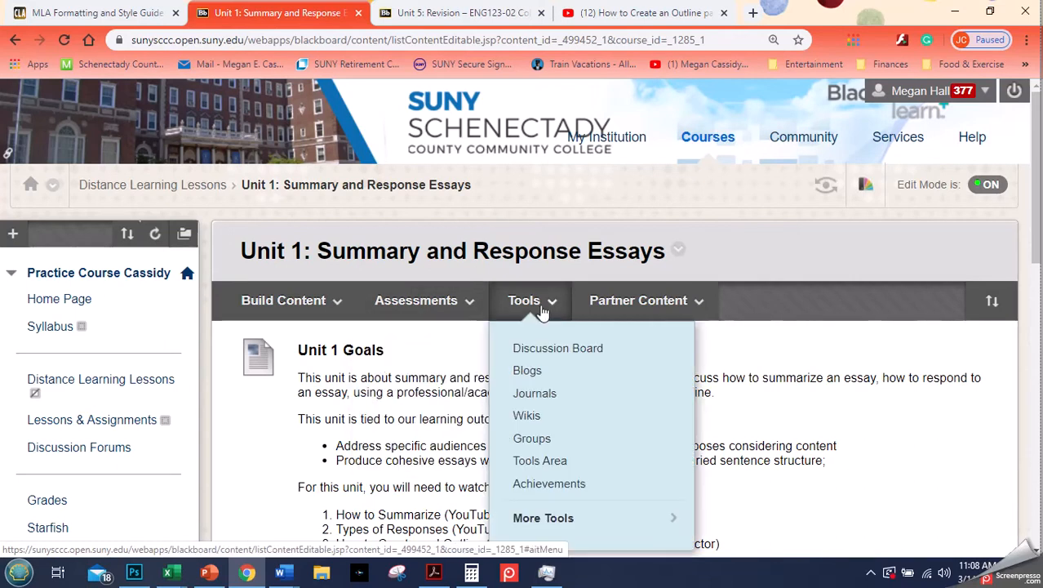
{"action": "left_click", "coordinate": [541, 355]}
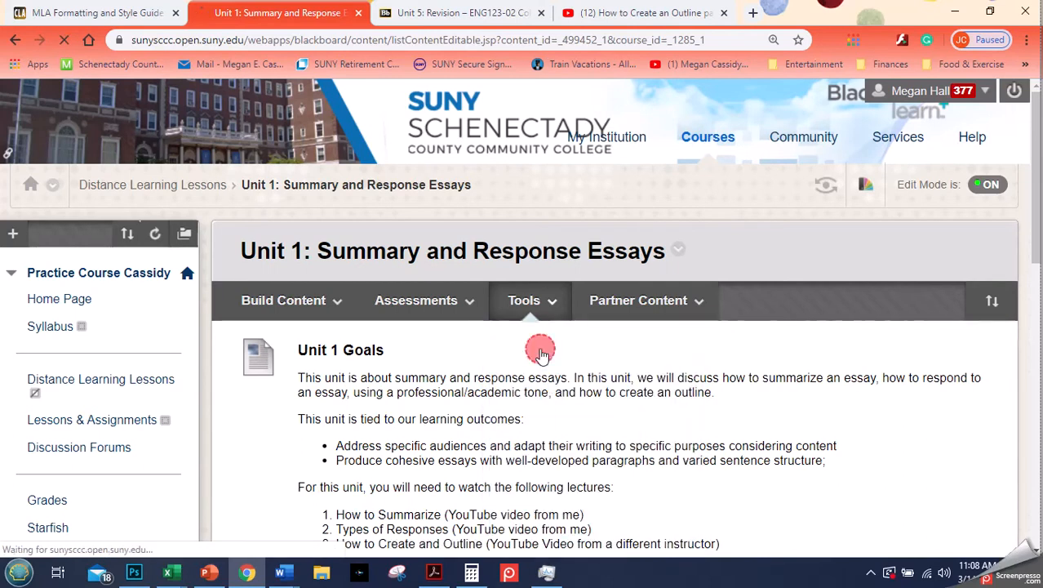
{"action": "mouse_move", "coordinate": [529, 304]}
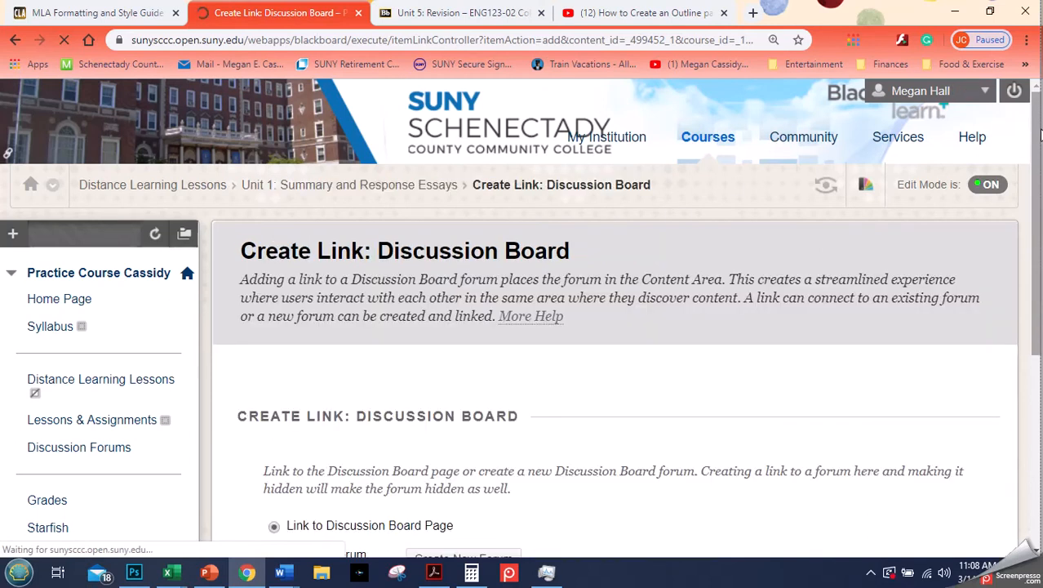
{"action": "left_click_drag", "start_coordinate": [1039, 163], "coordinate": [1032, 285]}
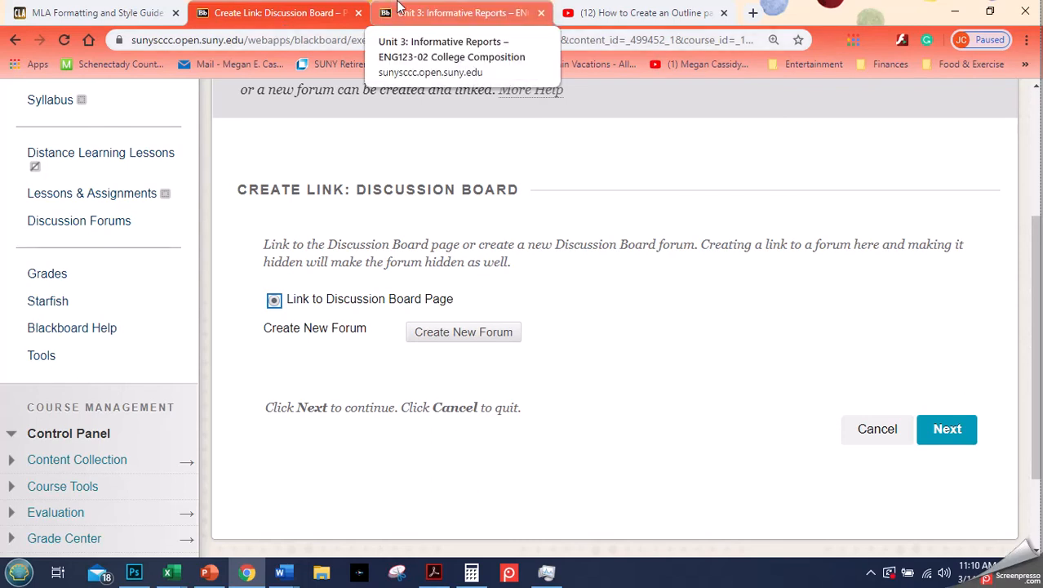
Switch to the Unit 3: Informative Reports page and find the Discussion Board: Informative Essays item
{"action": "left_click", "coordinate": [399, 8]}
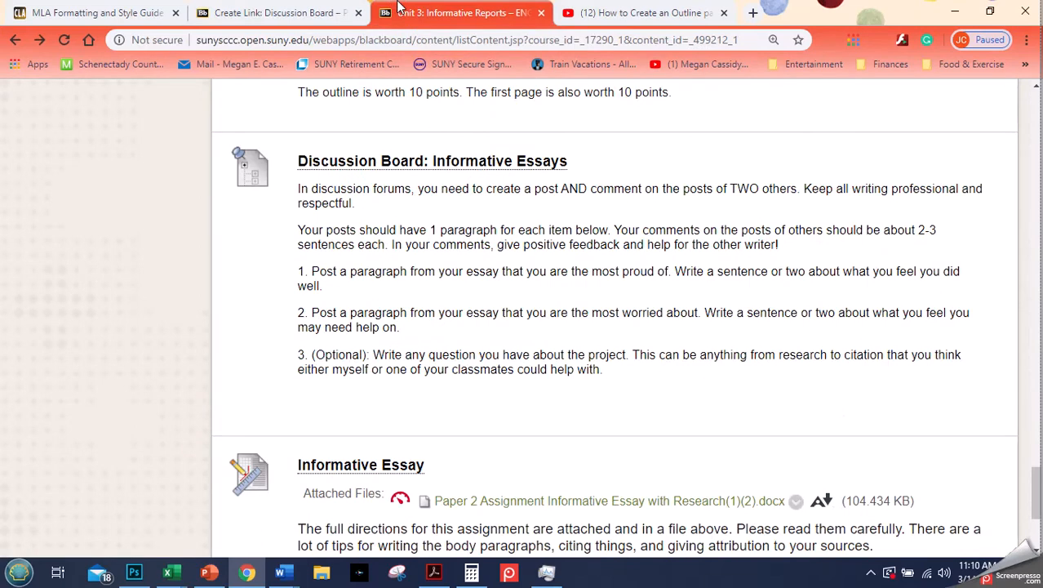
{"action": "scroll", "coordinate": [241, 292], "scroll_direction": "up", "scroll_amount": 4}
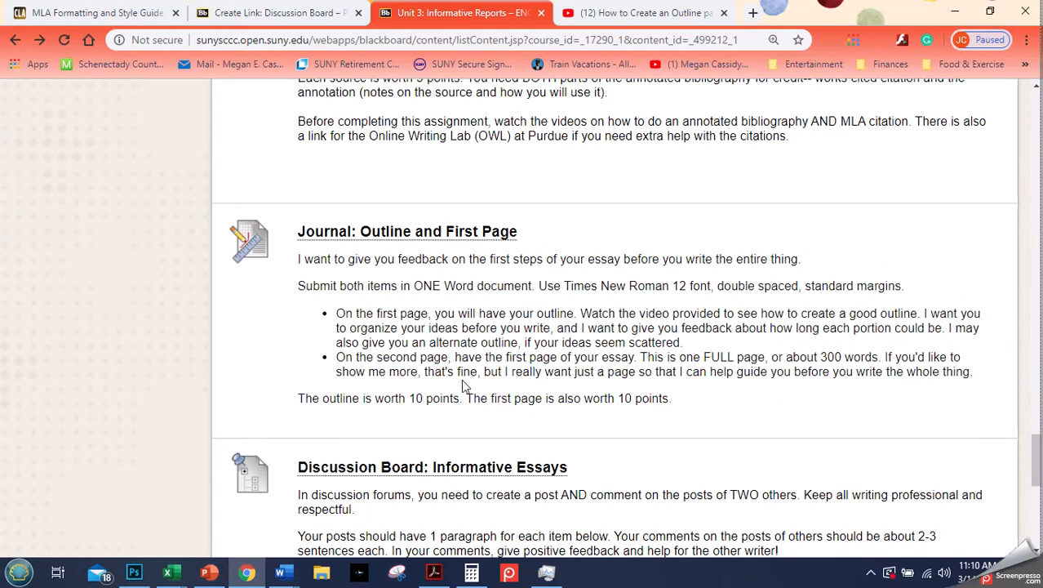
{"action": "scroll", "coordinate": [440, 372], "scroll_direction": "down", "scroll_amount": 5}
{"action": "scroll", "coordinate": [423, 359], "scroll_direction": "down", "scroll_amount": 2}
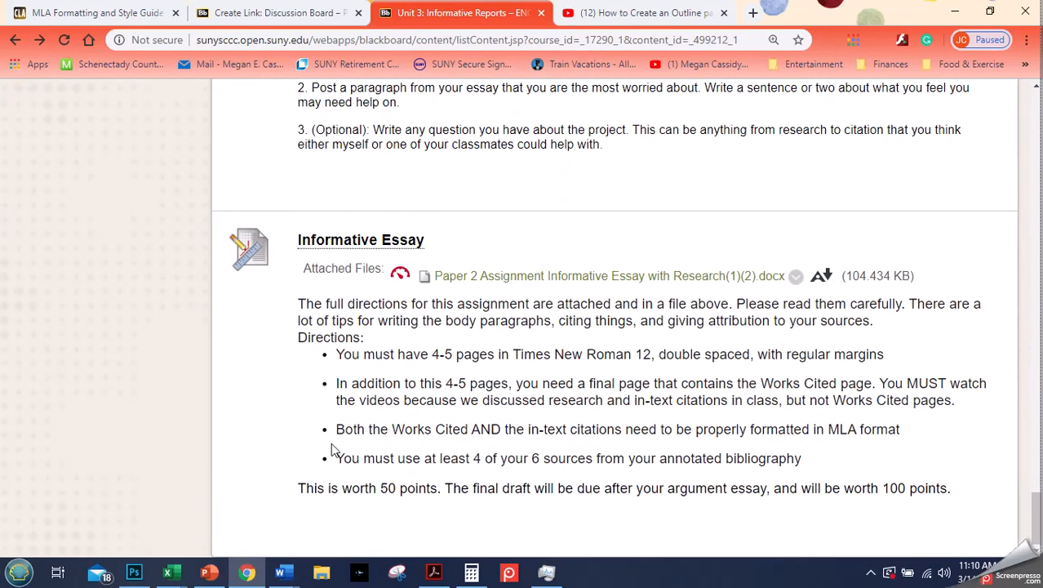
{"action": "scroll", "coordinate": [331, 450], "scroll_direction": "up", "scroll_amount": 3}
{"action": "scroll", "coordinate": [317, 375], "scroll_direction": "up", "scroll_amount": 2}
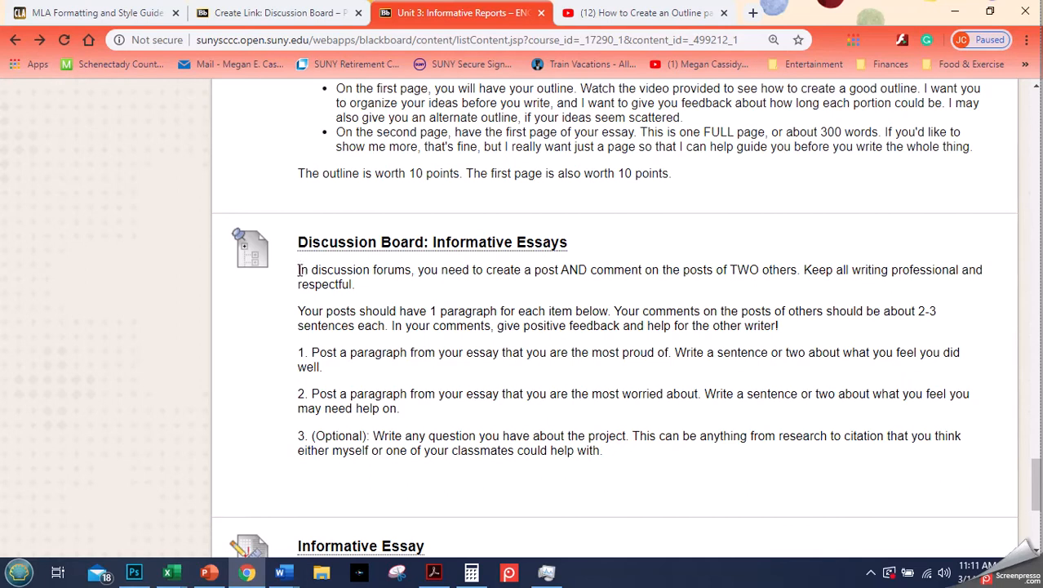
Examine the Informative Essays discussion instructions for the required posts, comments on others, comment length and feedback tone
{"action": "left_click_drag", "start_coordinate": [297, 271], "coordinate": [366, 284]}
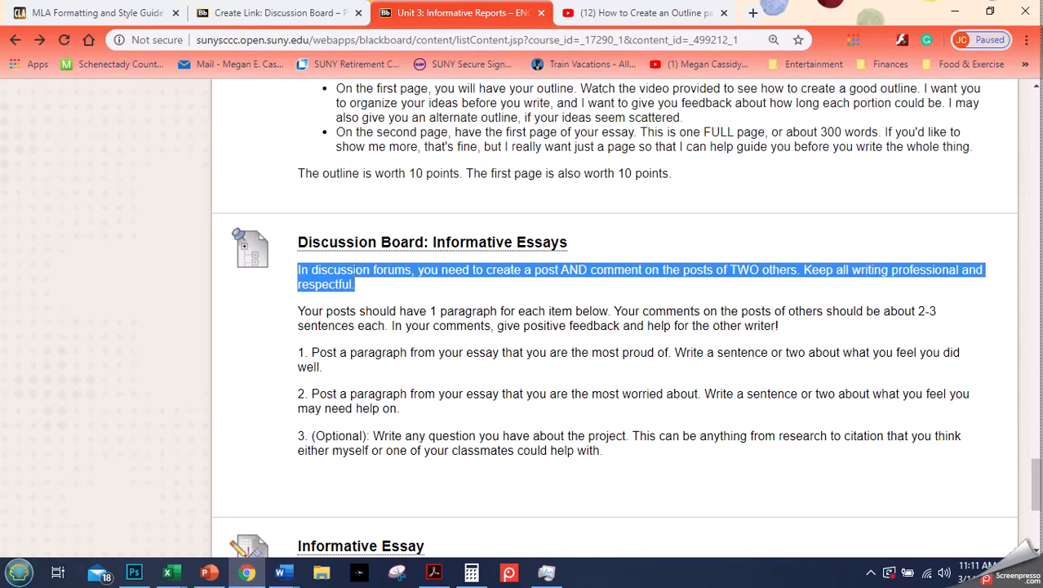
{"action": "left_click", "coordinate": [352, 273]}
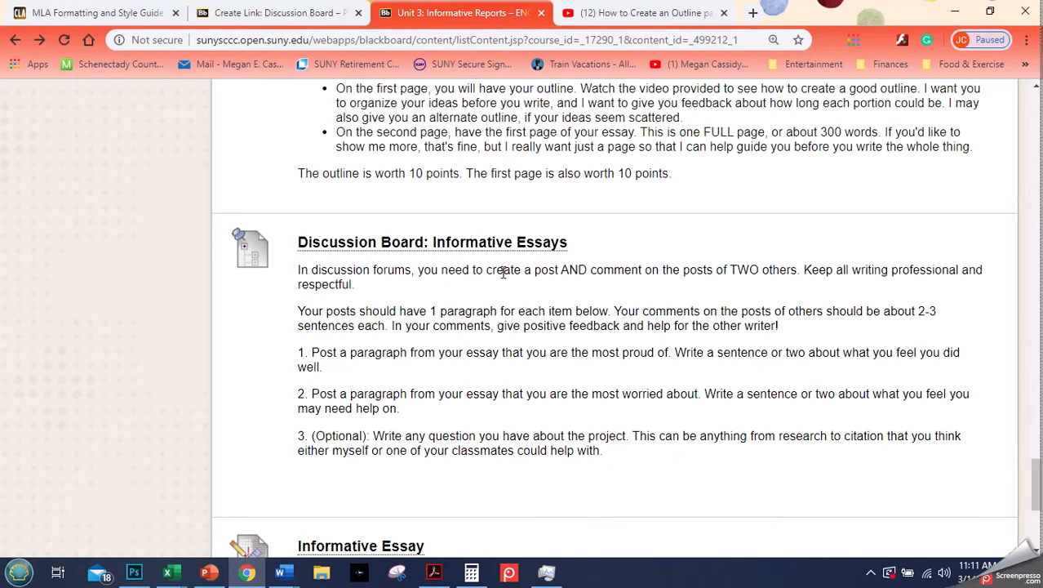
{"action": "left_click_drag", "start_coordinate": [536, 264], "coordinate": [797, 268]}
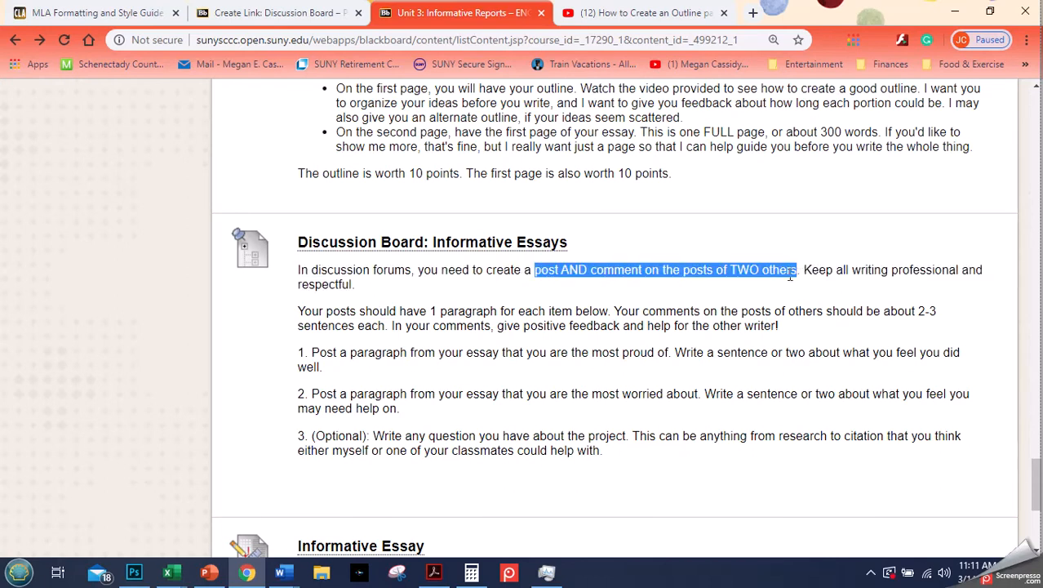
{"action": "left_click", "coordinate": [777, 286]}
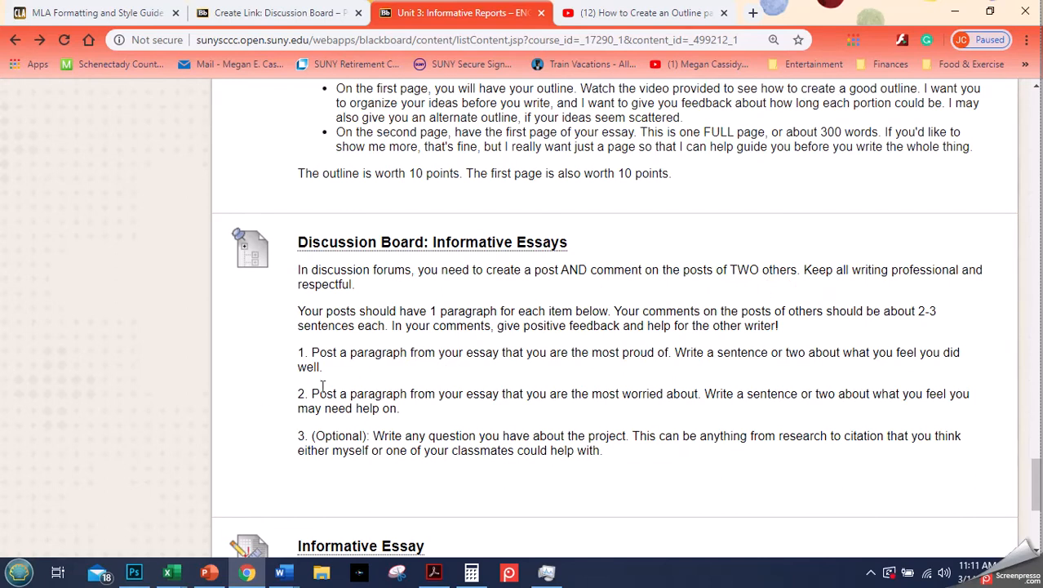
{"action": "left_click_drag", "start_coordinate": [371, 310], "coordinate": [679, 313]}
{"action": "left_click", "coordinate": [676, 311]}
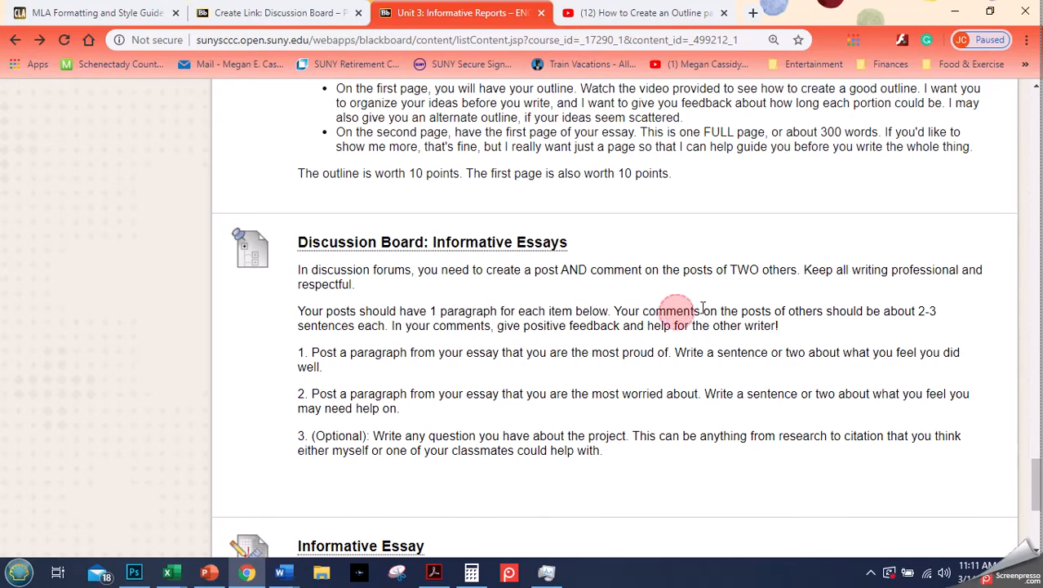
{"action": "left_click_drag", "start_coordinate": [613, 310], "coordinate": [387, 326]}
{"action": "left_click", "coordinate": [386, 324]}
{"action": "left_click", "coordinate": [385, 329]}
{"action": "left_click", "coordinate": [390, 328]}
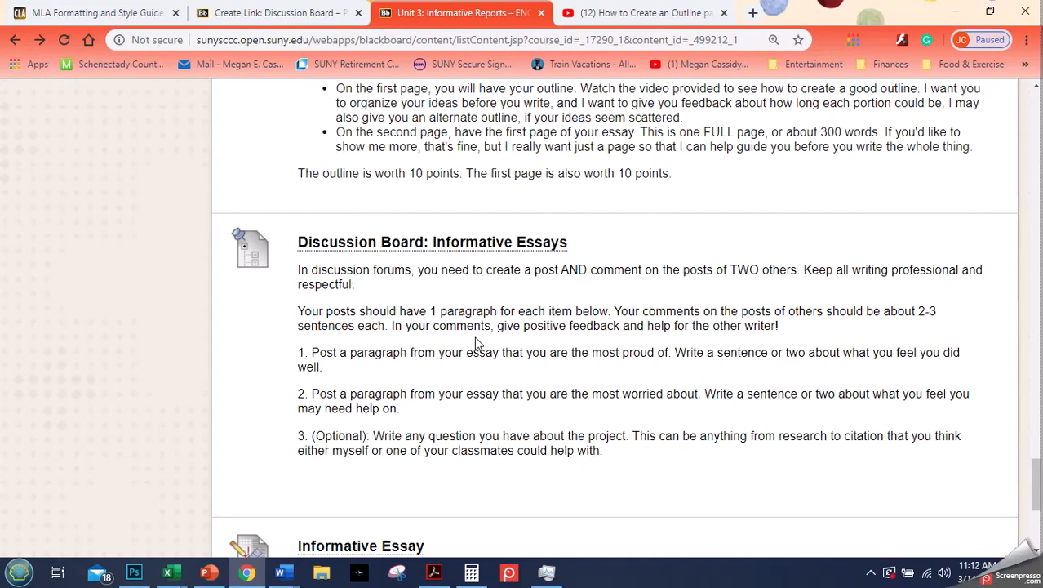
{"action": "left_click_drag", "start_coordinate": [510, 270], "coordinate": [782, 327]}
{"action": "left_click", "coordinate": [782, 328]}
Open the Discussion Board: Informative Essays forum and start a new thread
{"action": "left_click", "coordinate": [337, 247]}
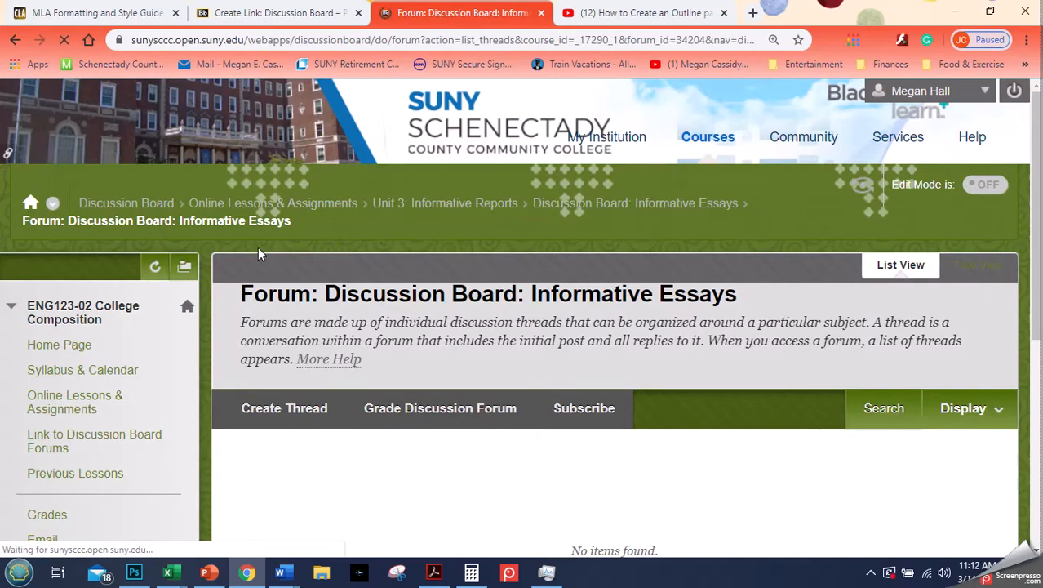
{"action": "scroll", "coordinate": [331, 200], "scroll_direction": "down", "scroll_amount": 2}
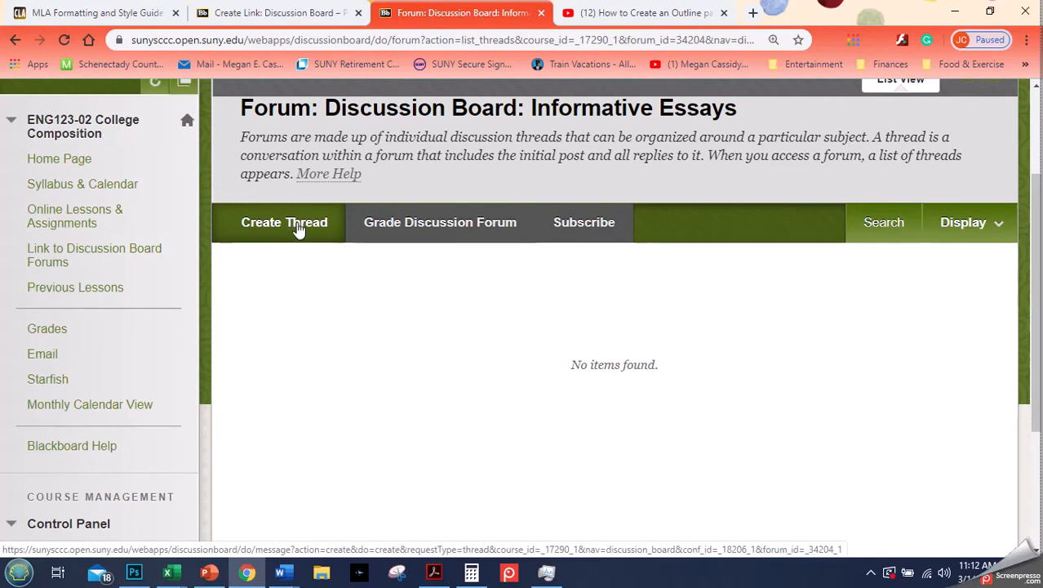
{"action": "left_click", "coordinate": [298, 228]}
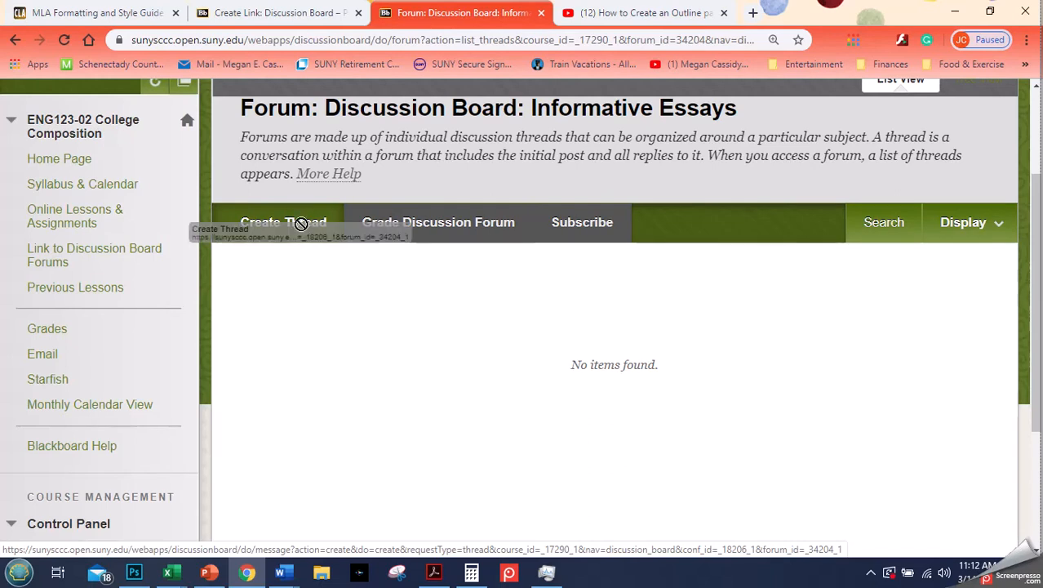
{"action": "left_click", "coordinate": [303, 236]}
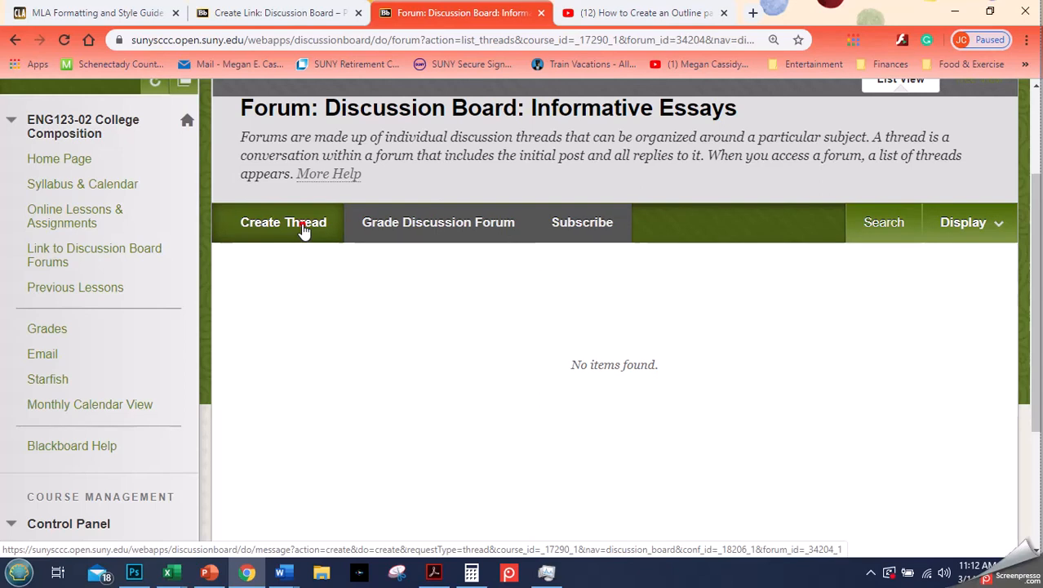
{"action": "left_click", "coordinate": [304, 231]}
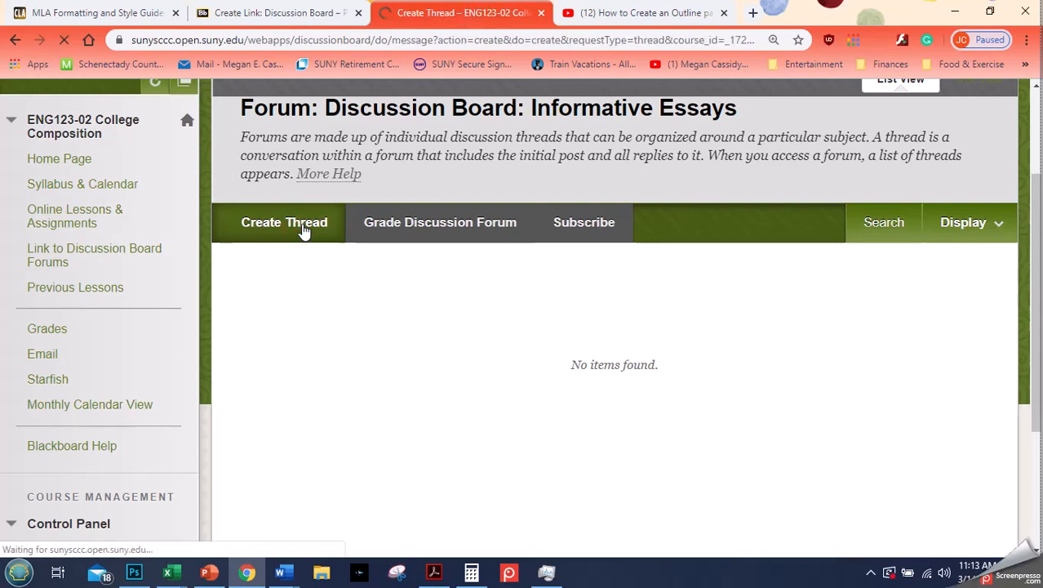
Examine the forum description and the message fields on the Create Thread page
{"action": "scroll", "coordinate": [743, 270], "scroll_direction": "down", "scroll_amount": 2}
{"action": "scroll", "coordinate": [734, 265], "scroll_direction": "down", "scroll_amount": 1}
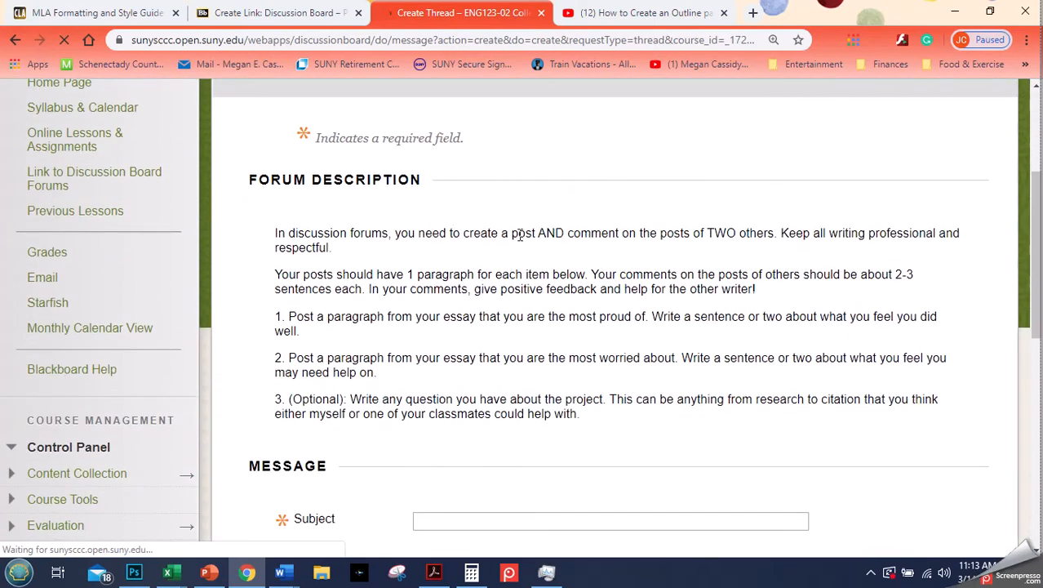
{"action": "left_click_drag", "start_coordinate": [273, 238], "coordinate": [721, 441]}
{"action": "scroll", "coordinate": [741, 377], "scroll_direction": "up", "scroll_amount": 3}
{"action": "scroll", "coordinate": [372, 171], "scroll_direction": "up", "scroll_amount": 2}
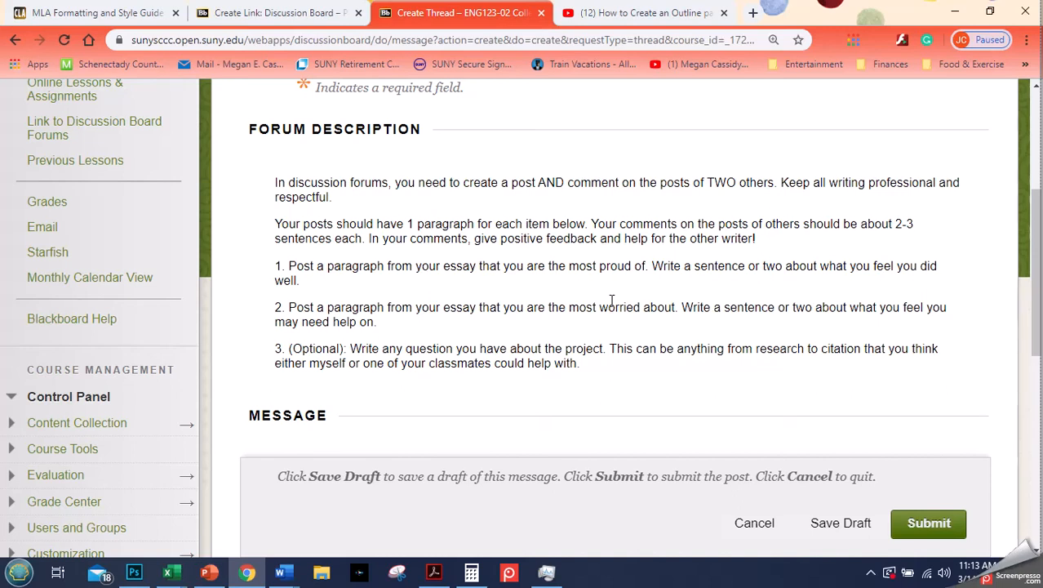
{"action": "scroll", "coordinate": [653, 297], "scroll_direction": "down", "scroll_amount": 1}
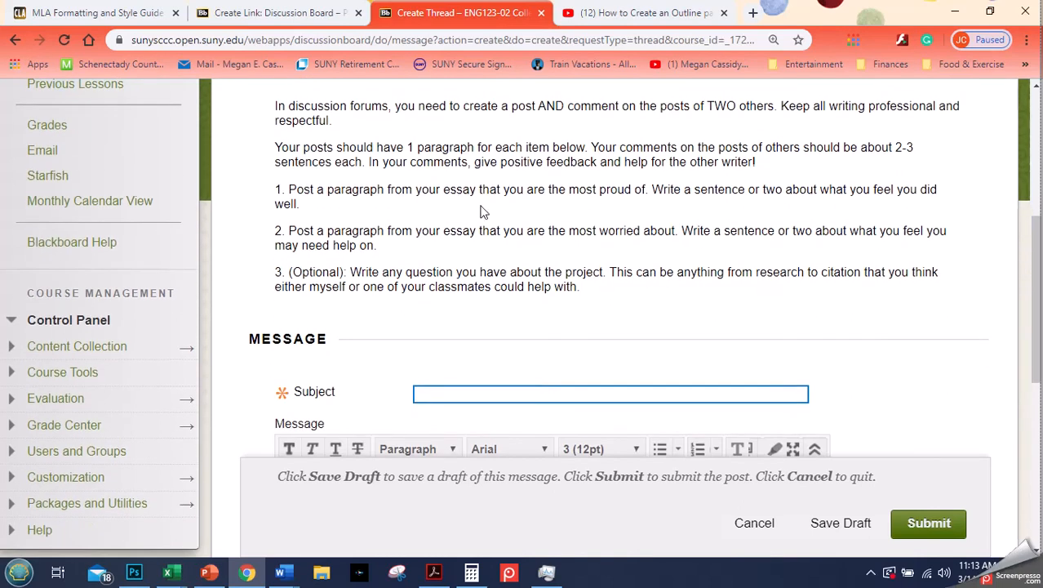
{"action": "scroll", "coordinate": [442, 294], "scroll_direction": "up", "scroll_amount": 1}
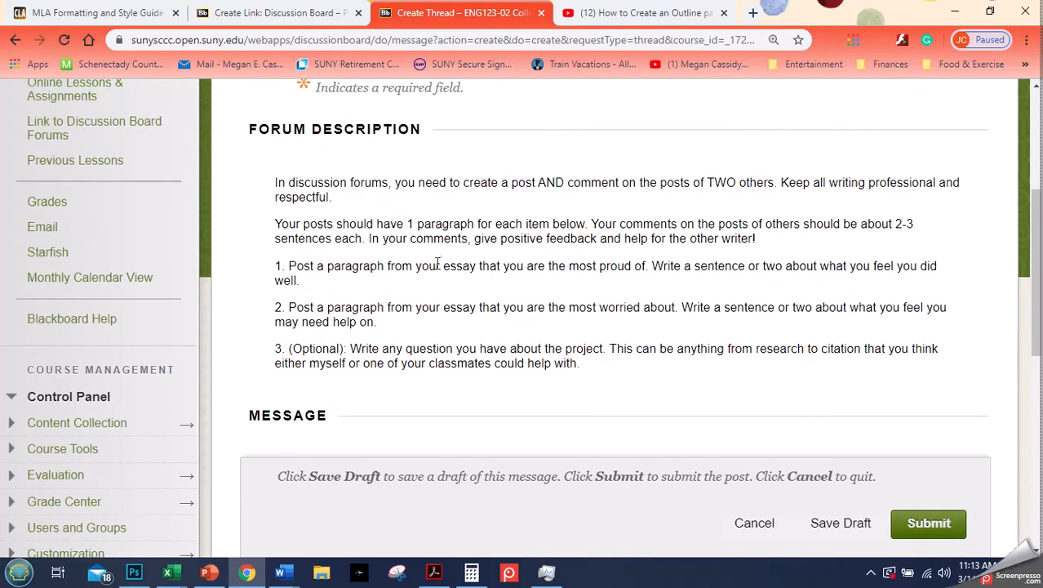
Copy the complete forum description, from the opening sentence through the optional third item
{"action": "left_click", "coordinate": [276, 179]}
{"action": "left_click_drag", "start_coordinate": [276, 178], "coordinate": [766, 397]}
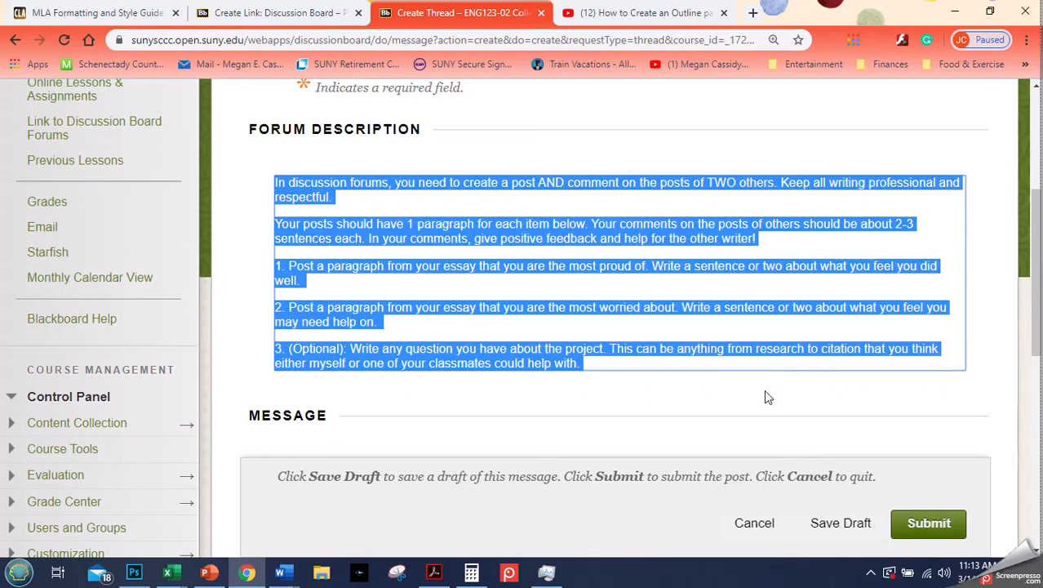
{"action": "right_click", "coordinate": [570, 352]}
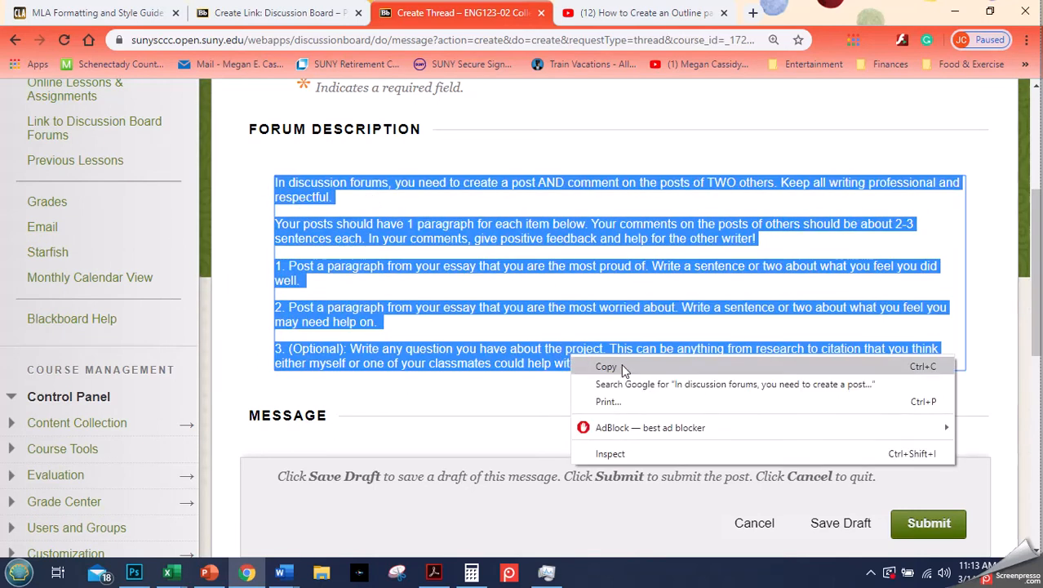
{"action": "left_click", "coordinate": [621, 363]}
{"action": "left_click", "coordinate": [447, 261]}
{"action": "scroll", "coordinate": [445, 265], "scroll_direction": "up", "scroll_amount": 2}
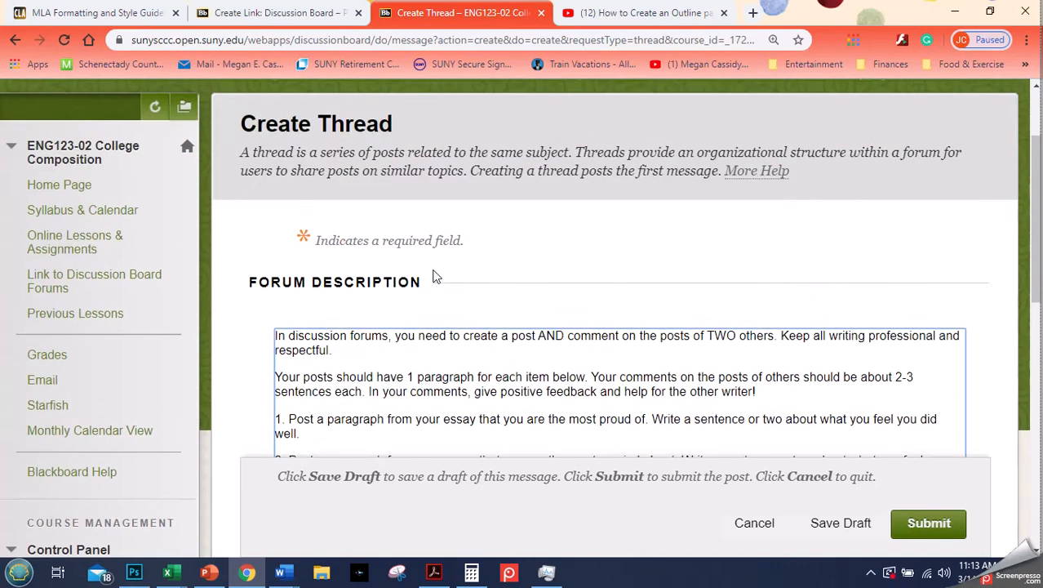
{"action": "scroll", "coordinate": [435, 283], "scroll_direction": "down", "scroll_amount": 1}
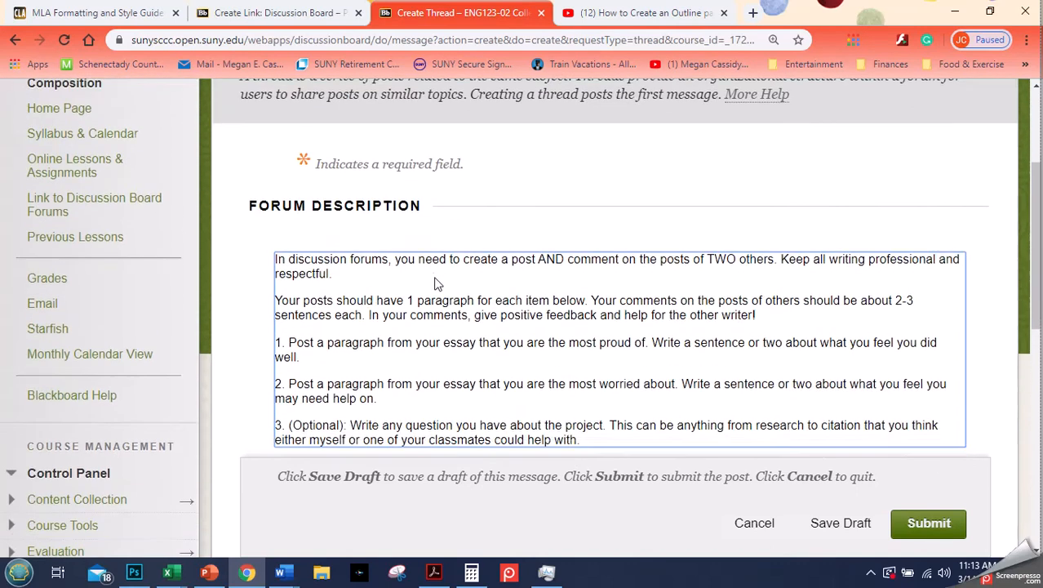
Return to the Create Link: Discussion Board page of the practice course
{"action": "left_click", "coordinate": [242, 8]}
{"action": "scroll", "coordinate": [268, 237], "scroll_direction": "up", "scroll_amount": 2}
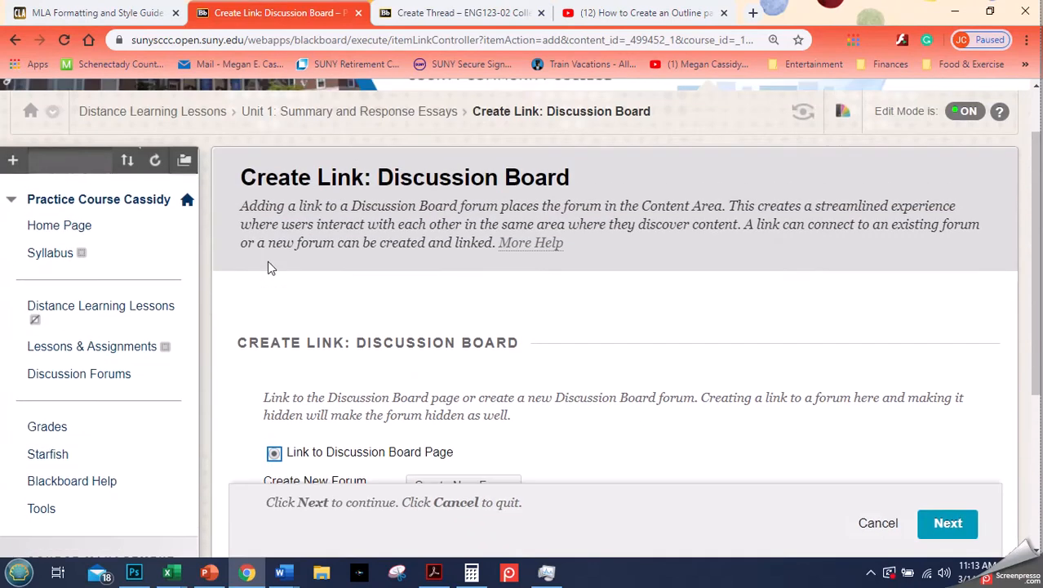
{"action": "scroll", "coordinate": [270, 268], "scroll_direction": "up", "scroll_amount": 1}
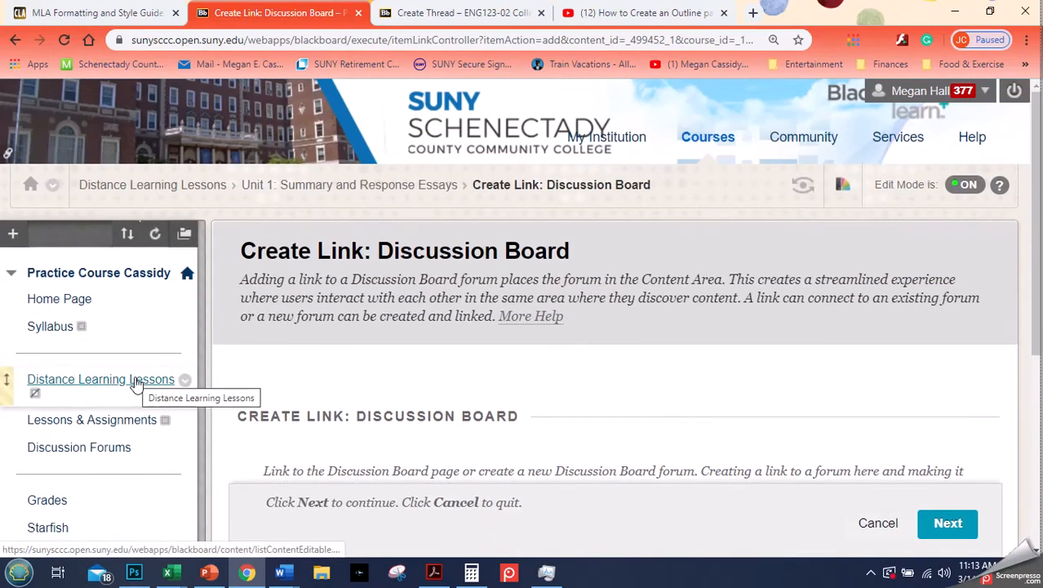
Return to Unit 1: Summary and Response Essays, add a Discussion Board link there, and start creating a new forum for it
{"action": "left_click", "coordinate": [378, 187]}
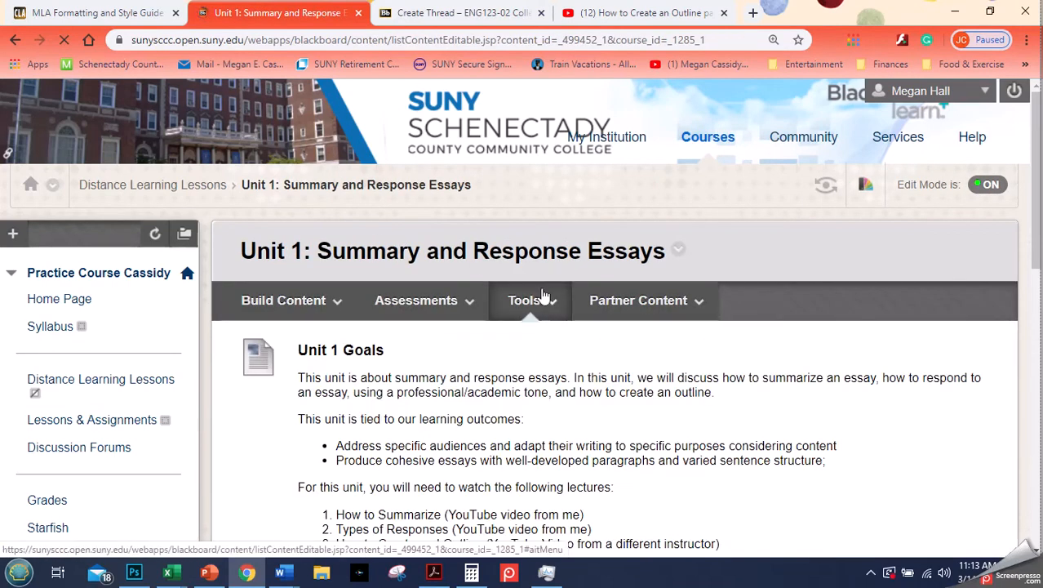
{"action": "scroll", "coordinate": [548, 245], "scroll_direction": "down", "scroll_amount": 1}
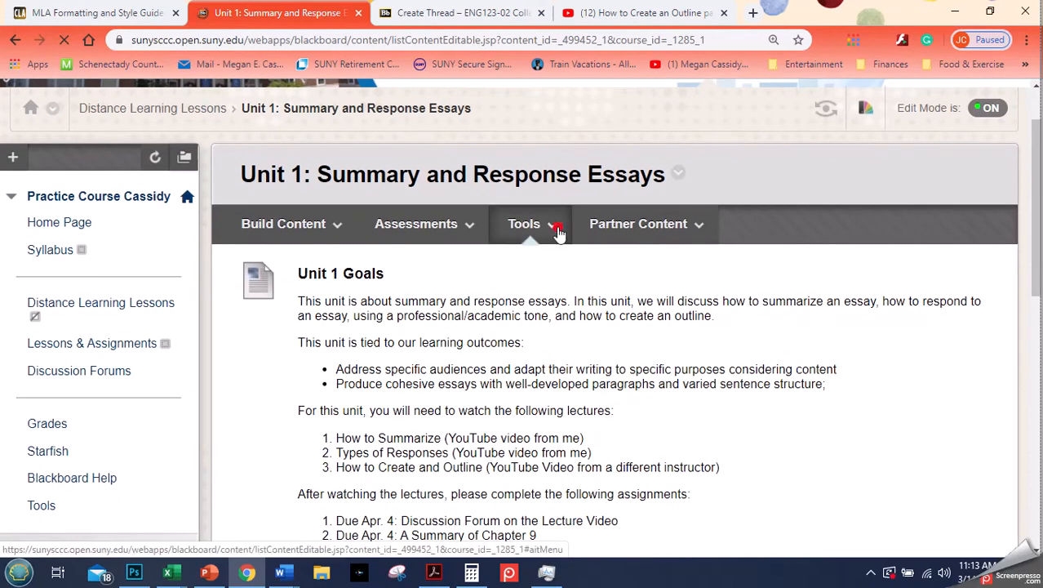
{"action": "left_click", "coordinate": [559, 230]}
{"action": "left_click", "coordinate": [552, 226]}
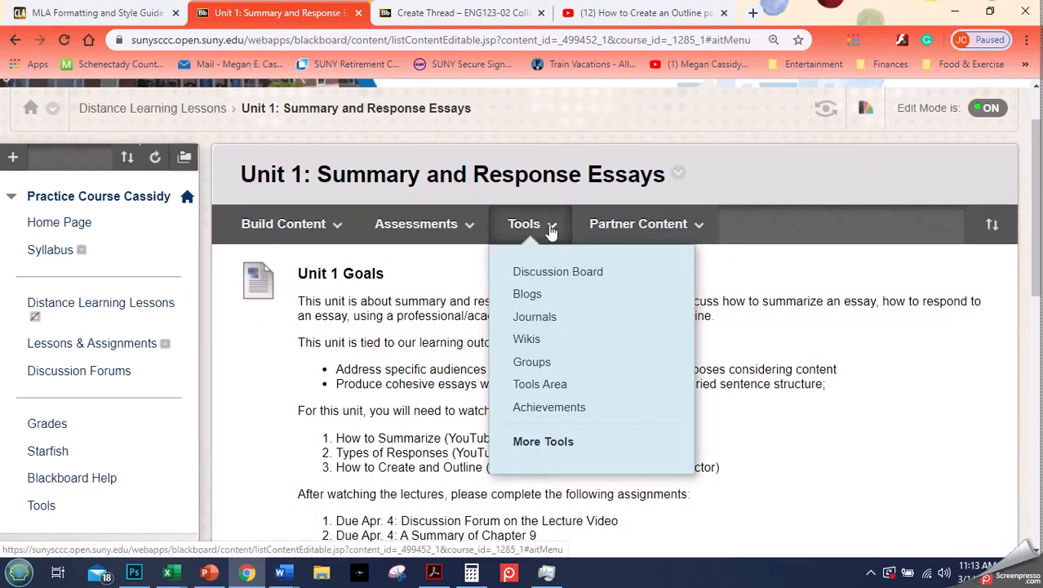
{"action": "left_click", "coordinate": [542, 275]}
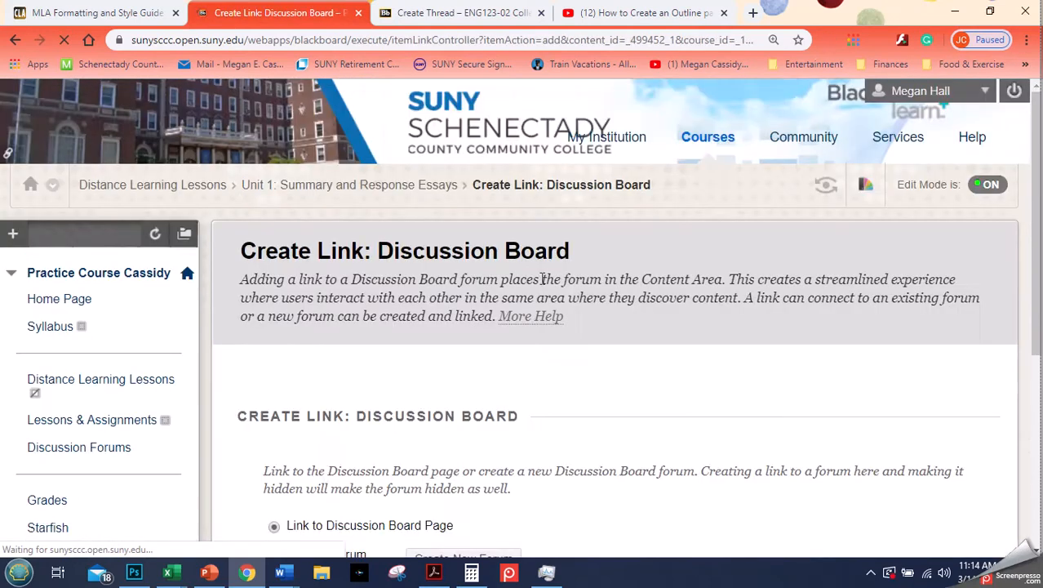
{"action": "scroll", "coordinate": [535, 291], "scroll_direction": "down", "scroll_amount": 3}
{"action": "scroll", "coordinate": [530, 291], "scroll_direction": "down", "scroll_amount": 1}
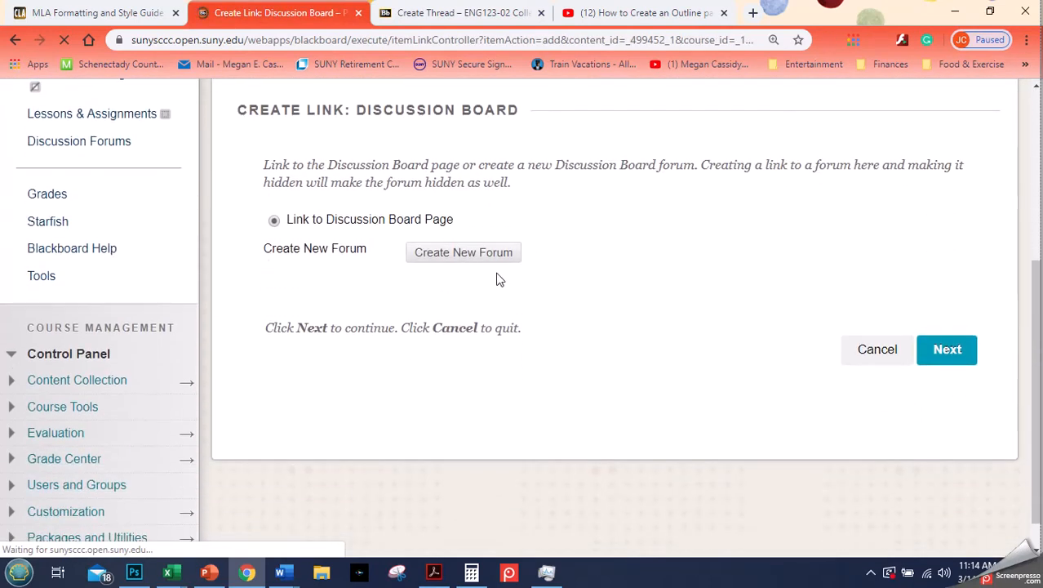
{"action": "left_click", "coordinate": [468, 255]}
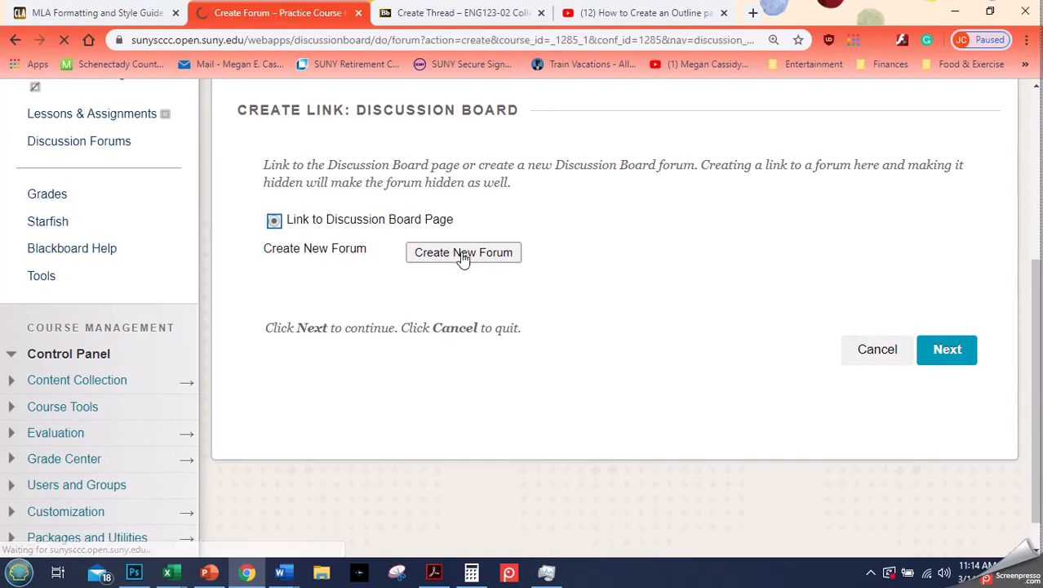
Name the new forum "Discussion Forum 1"
{"action": "scroll", "coordinate": [457, 260], "scroll_direction": "down", "scroll_amount": 3}
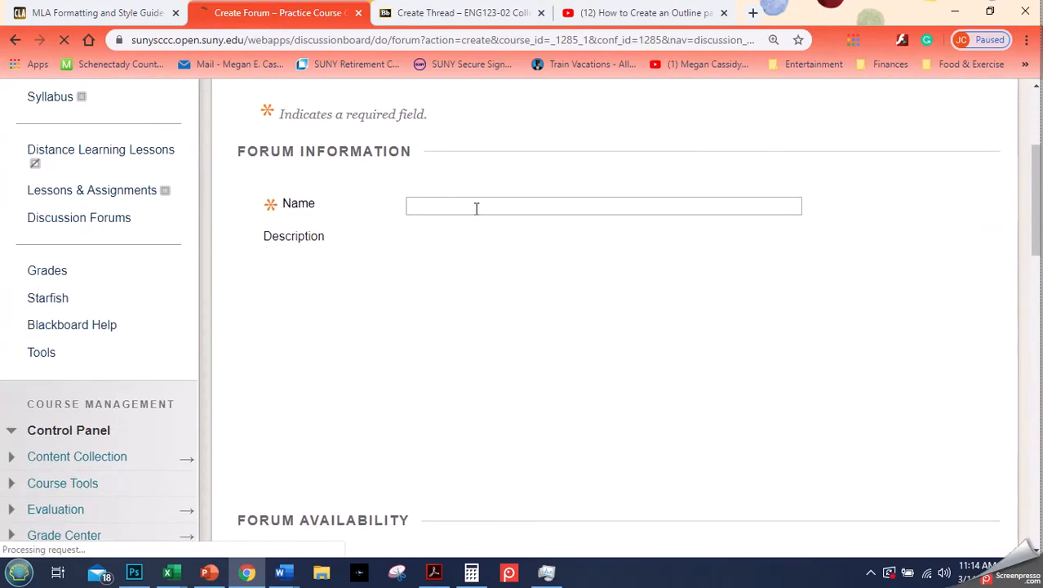
{"action": "left_click", "coordinate": [476, 206]}
{"action": "type", "text": "Dis"}
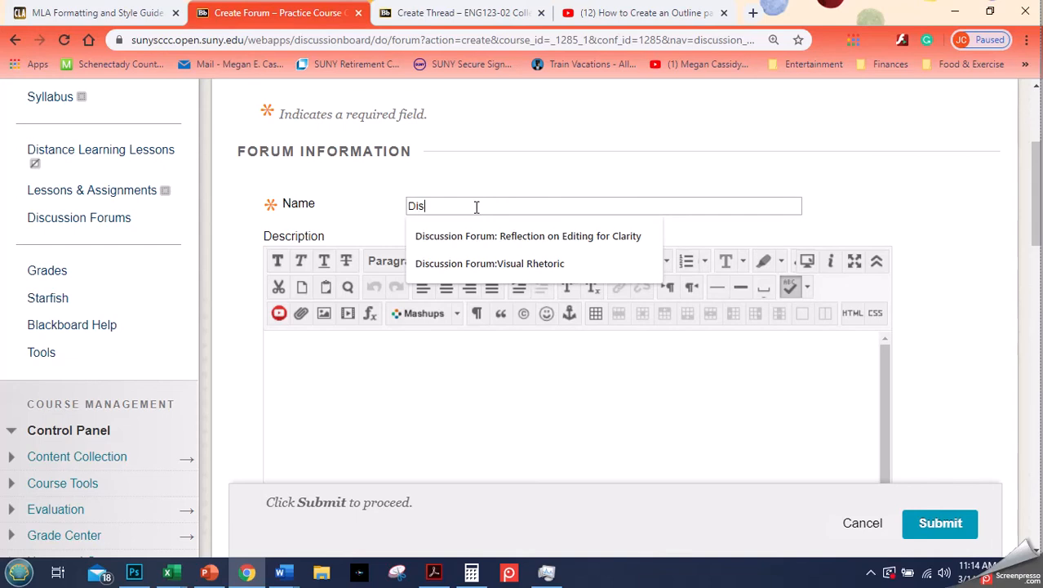
{"action": "type", "text": "cussion Forum "}
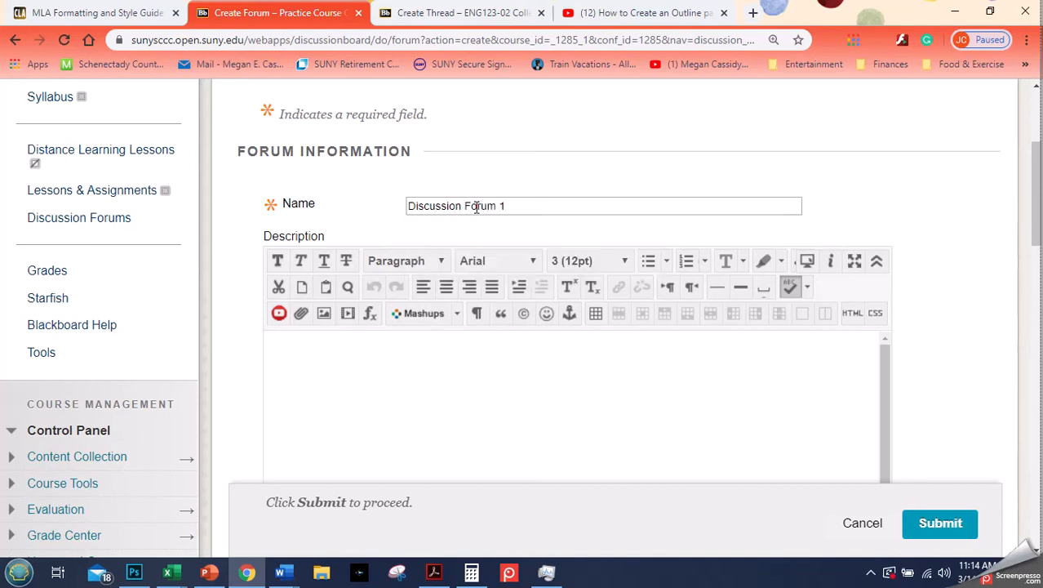
{"action": "type", "text": "1"}
Paste the copied discussion instructions into the forum's description and check the complete text
{"action": "left_click", "coordinate": [338, 359]}
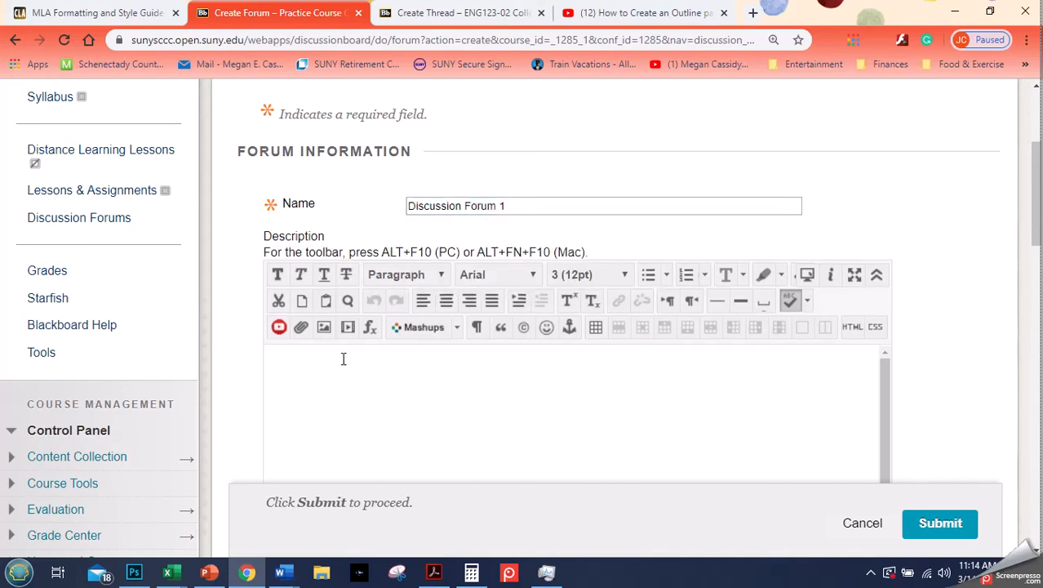
{"action": "key", "text": "ctrl+v"}
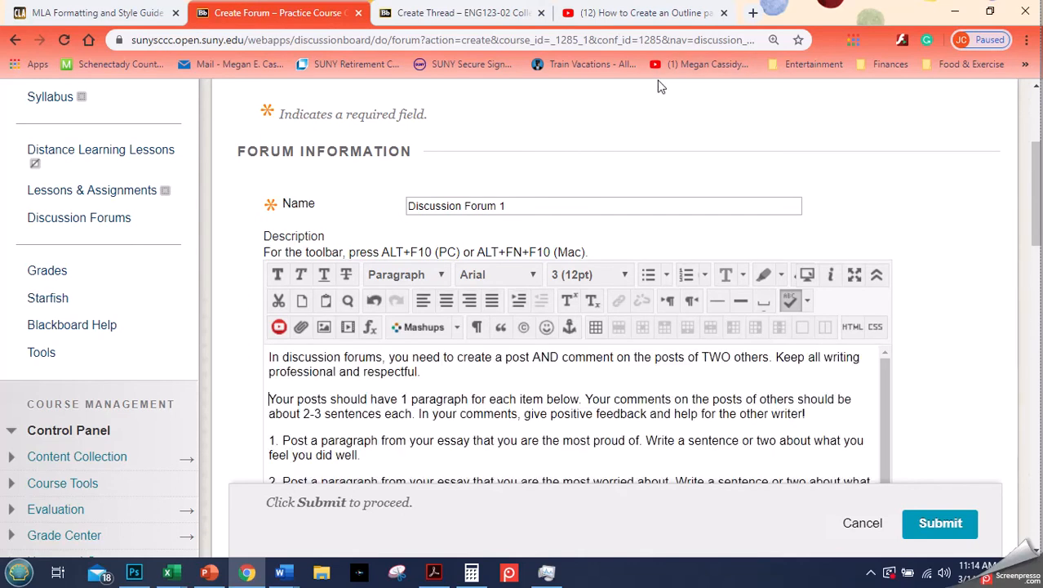
{"action": "scroll", "coordinate": [656, 183], "scroll_direction": "down", "scroll_amount": 1}
{"action": "scroll", "coordinate": [857, 250], "scroll_direction": "down", "scroll_amount": 2}
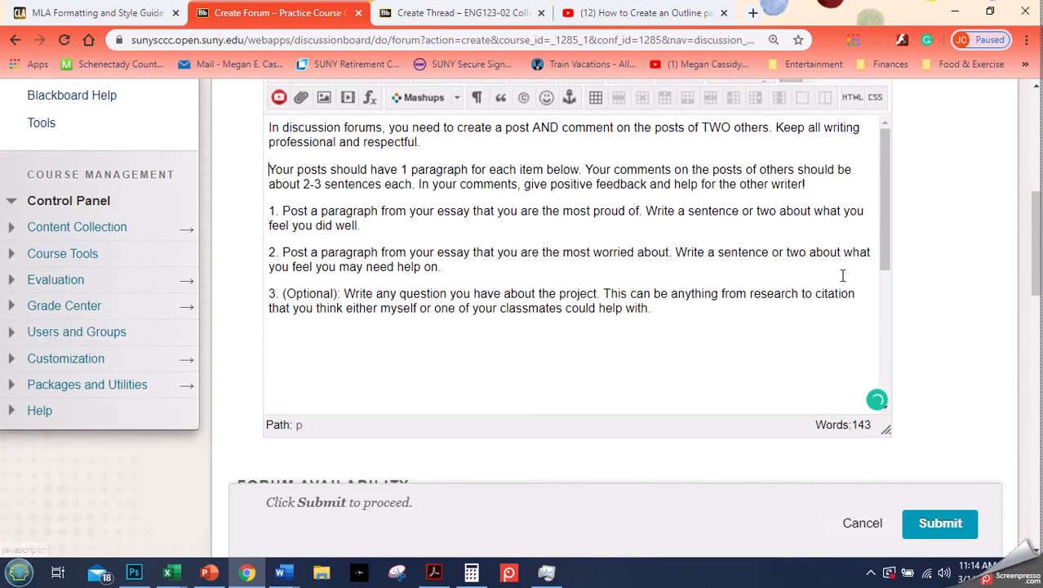
{"action": "scroll", "coordinate": [828, 282], "scroll_direction": "up", "scroll_amount": 1}
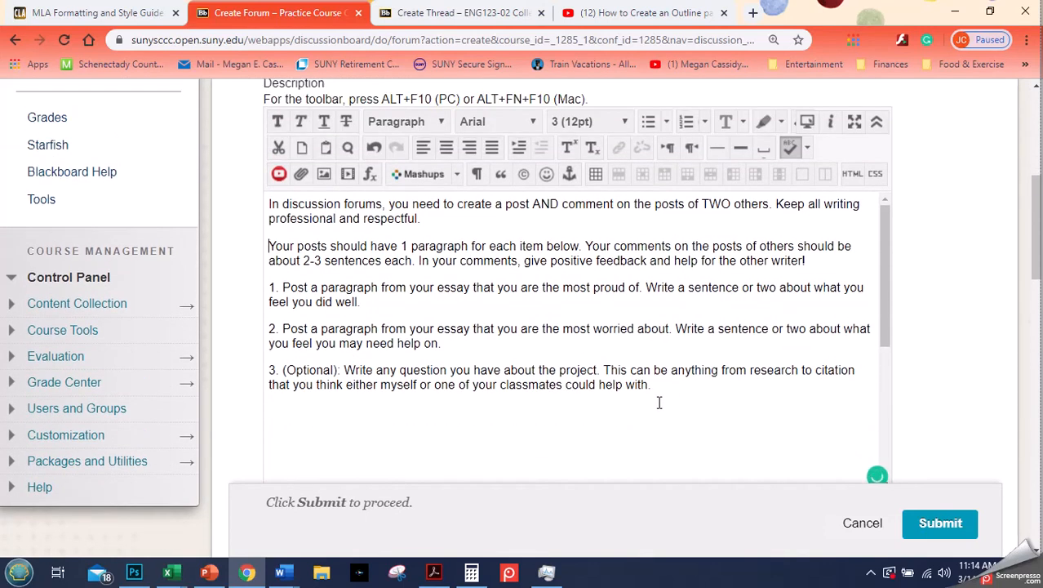
Format the three prompts in the description as a numbered list and remove the duplicate typed number from the first item
{"action": "left_click_drag", "start_coordinate": [653, 385], "coordinate": [270, 284]}
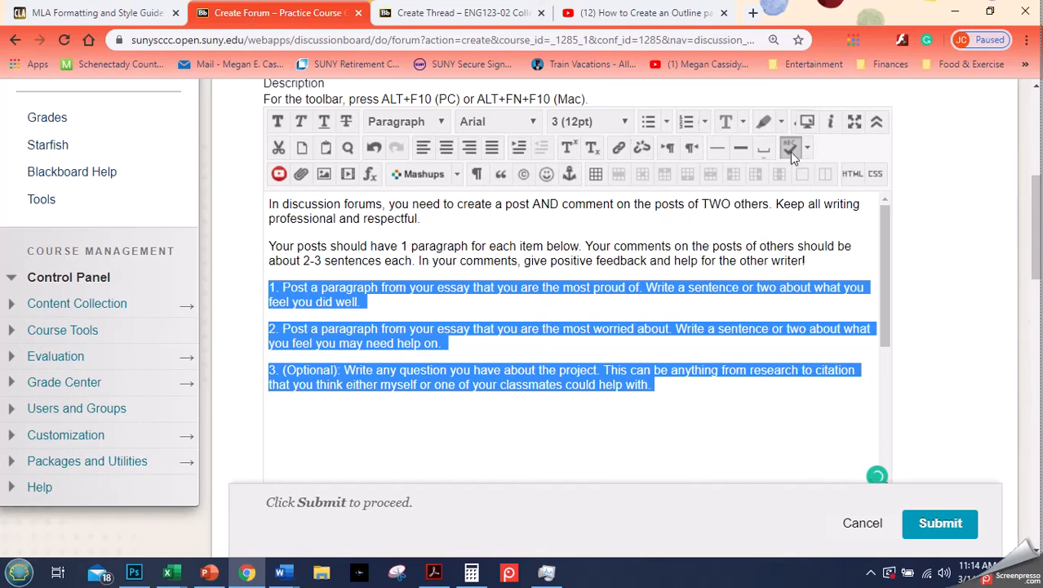
{"action": "left_click", "coordinate": [684, 124]}
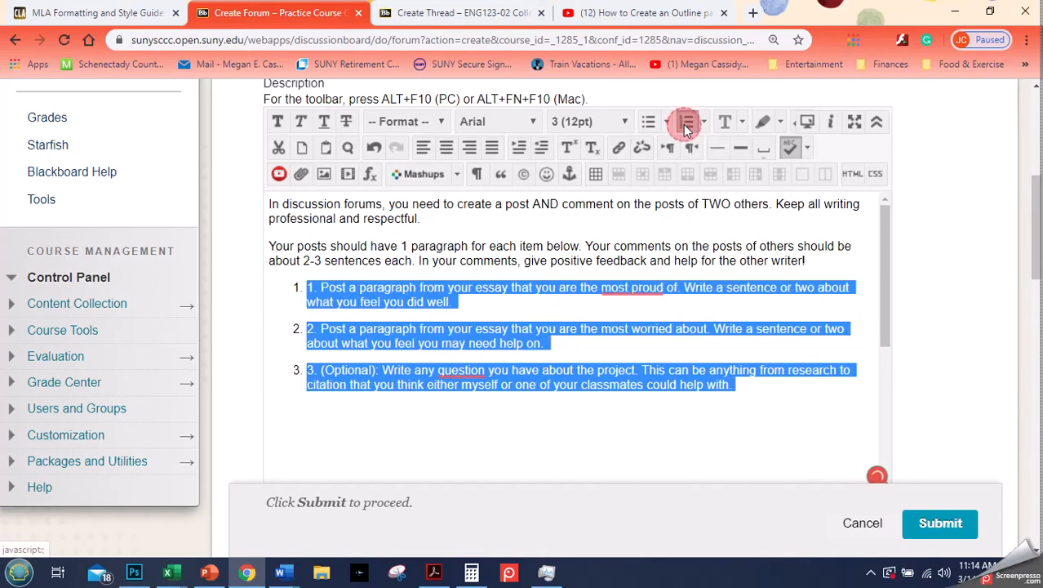
{"action": "left_click", "coordinate": [323, 287]}
{"action": "key", "text": "BackSpace"}
{"action": "key", "text": "BackSpace"}
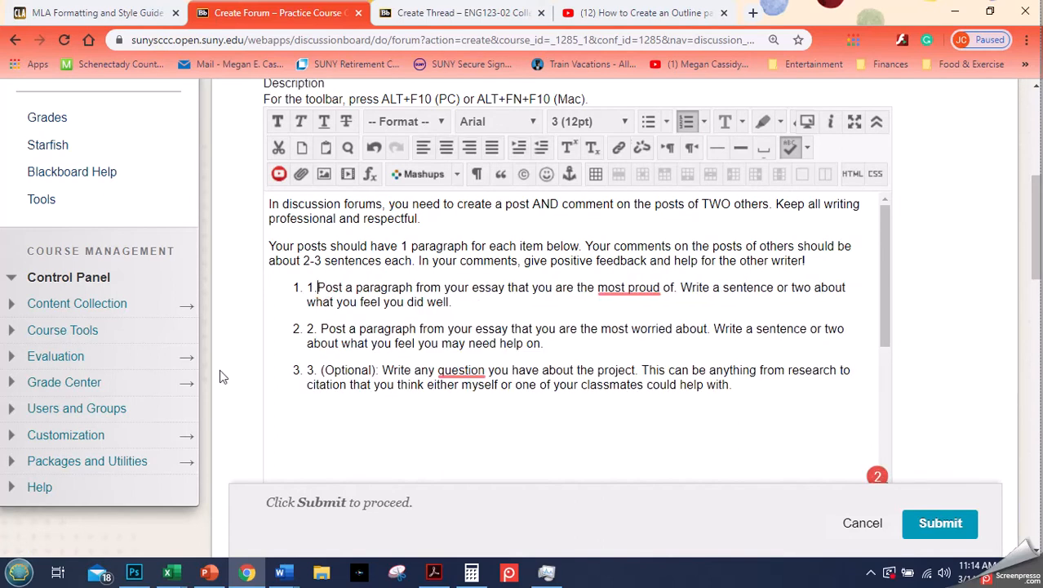
{"action": "key", "text": "BackSpace"}
Delete the duplicate typed numbers from the second and third list items in the description
{"action": "key", "text": "Down"}
{"action": "key", "text": "Down"}
{"action": "key", "text": "Right"}
{"action": "key", "text": "Right"}
{"action": "key", "text": "Right"}
{"action": "key", "text": "BackSpace"}
{"action": "key", "text": "BackSpace"}
{"action": "key", "text": "BackSpace"}
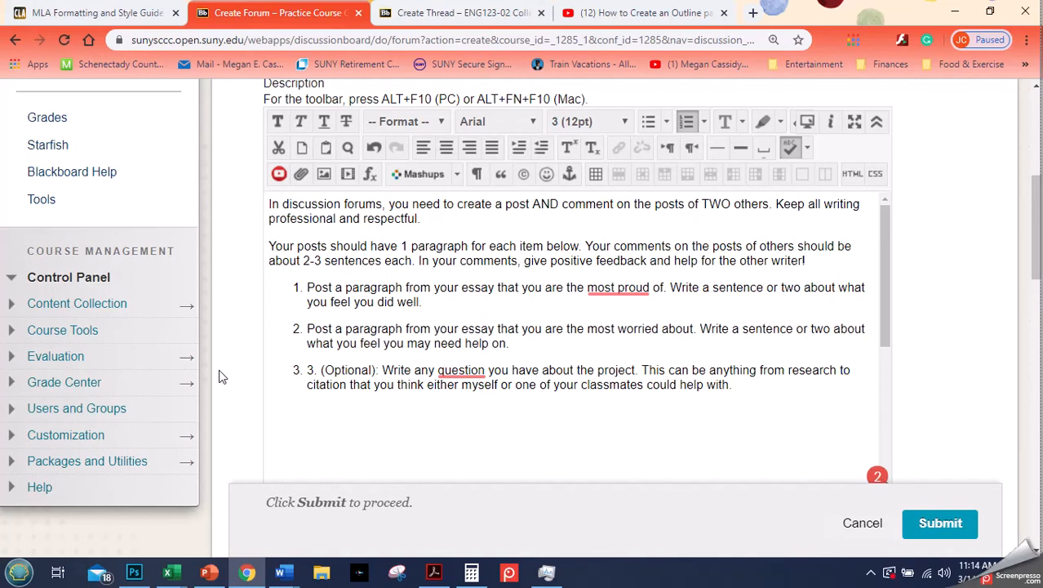
{"action": "key", "text": "Down"}
{"action": "key", "text": "Down"}
{"action": "key", "text": "Right"}
{"action": "key", "text": "Right"}
{"action": "key", "text": "Right"}
{"action": "key", "text": "BackSpace"}
{"action": "key", "text": "BackSpace"}
{"action": "key", "text": "BackSpace"}
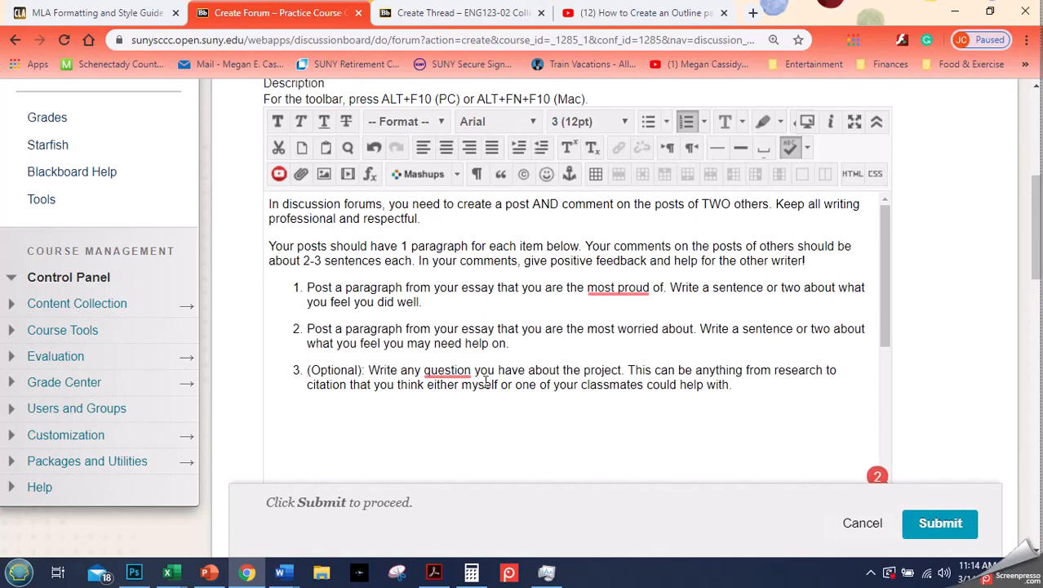
Set thread viewing so that participants must create a thread in order to view other threads in this forum
{"action": "scroll", "coordinate": [938, 310], "scroll_direction": "down", "scroll_amount": 4}
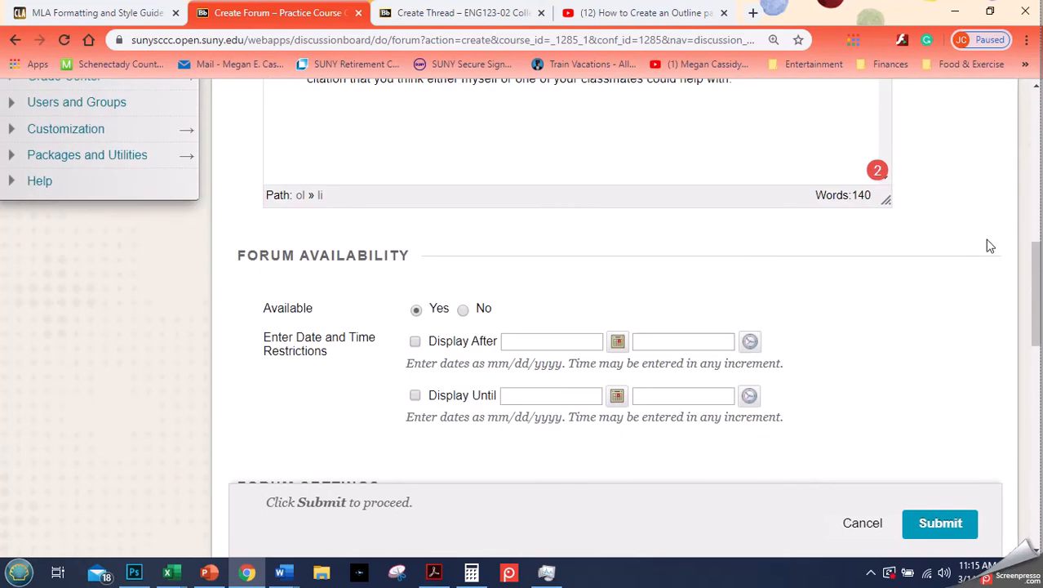
{"action": "scroll", "coordinate": [955, 249], "scroll_direction": "down", "scroll_amount": 2}
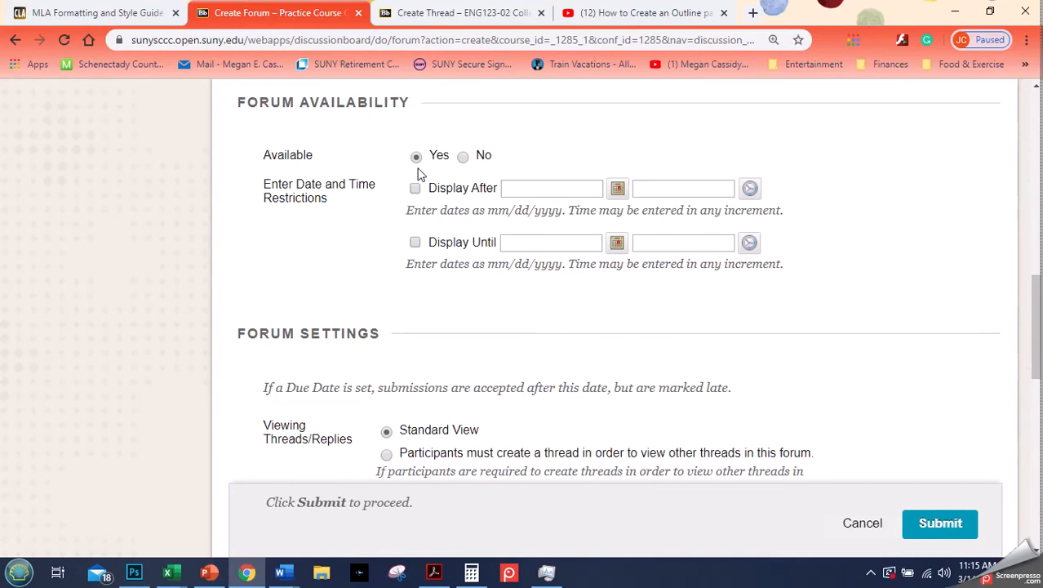
{"action": "scroll", "coordinate": [408, 176], "scroll_direction": "down", "scroll_amount": 2}
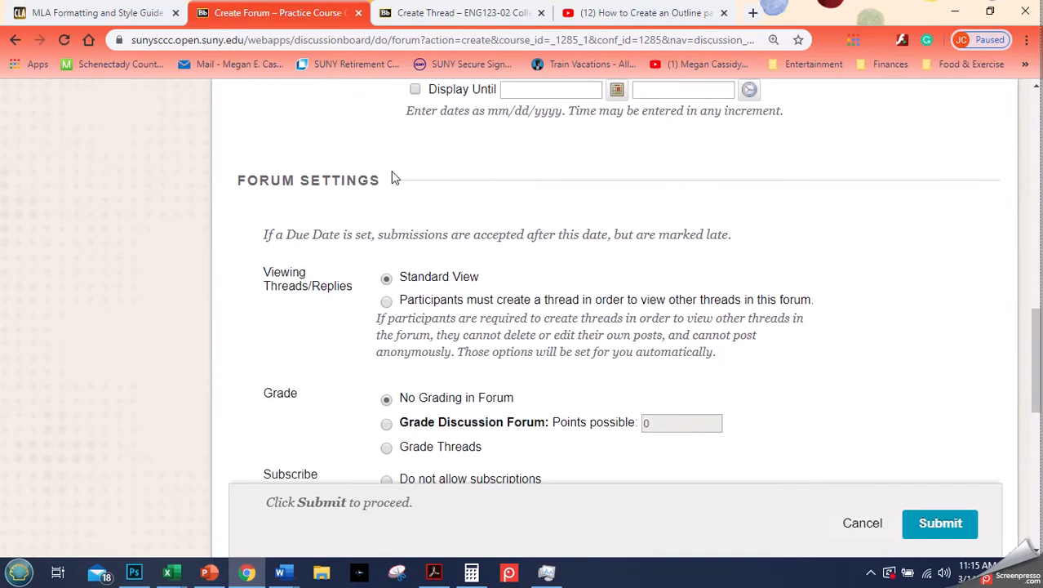
{"action": "scroll", "coordinate": [394, 178], "scroll_direction": "down", "scroll_amount": 2}
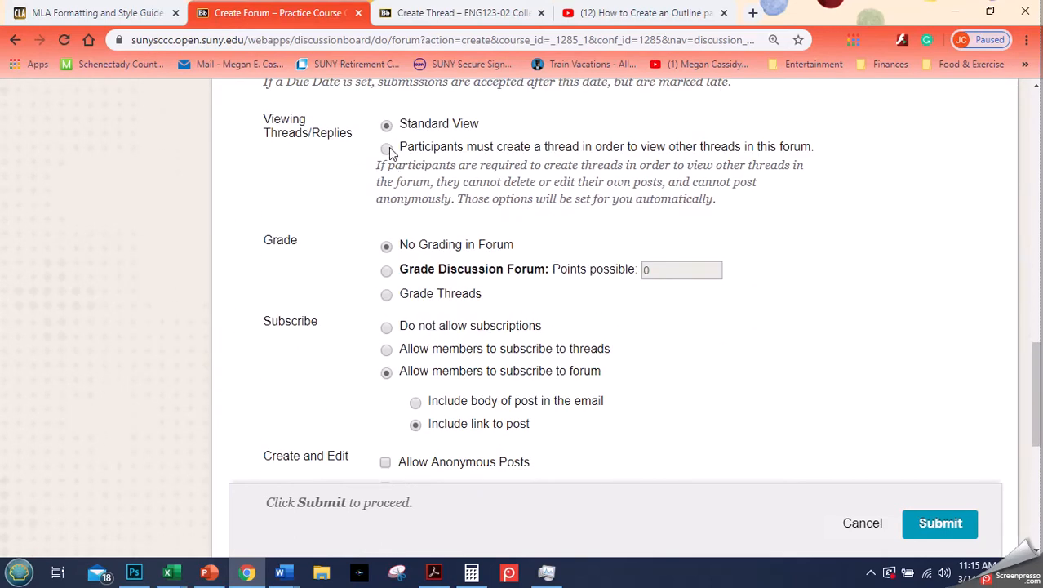
{"action": "left_click", "coordinate": [388, 150]}
{"action": "left_click_drag", "start_coordinate": [406, 147], "coordinate": [787, 208]}
{"action": "left_click", "coordinate": [785, 205]}
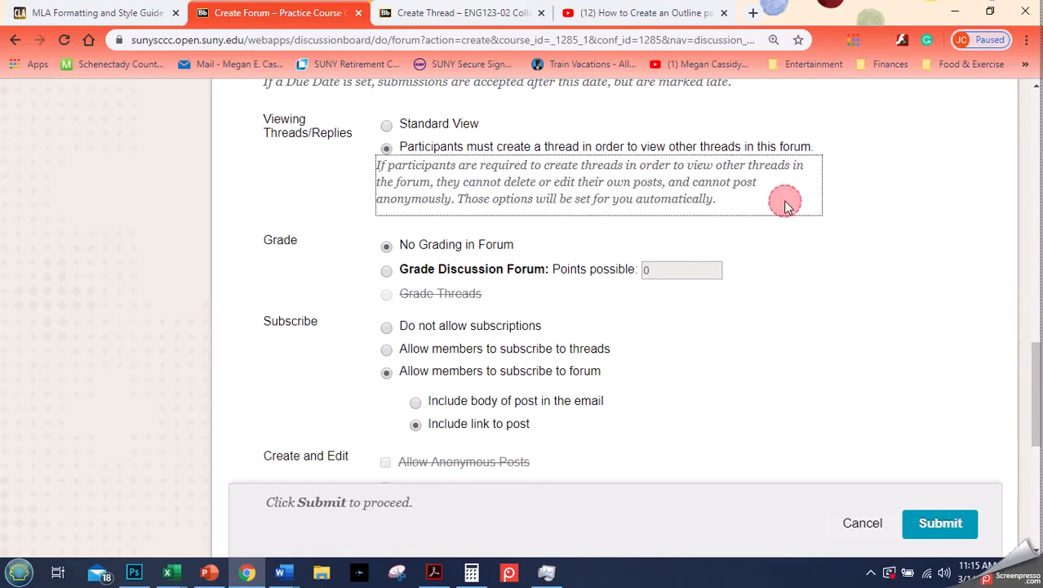
{"action": "left_click", "coordinate": [432, 119]}
{"action": "left_click", "coordinate": [435, 126]}
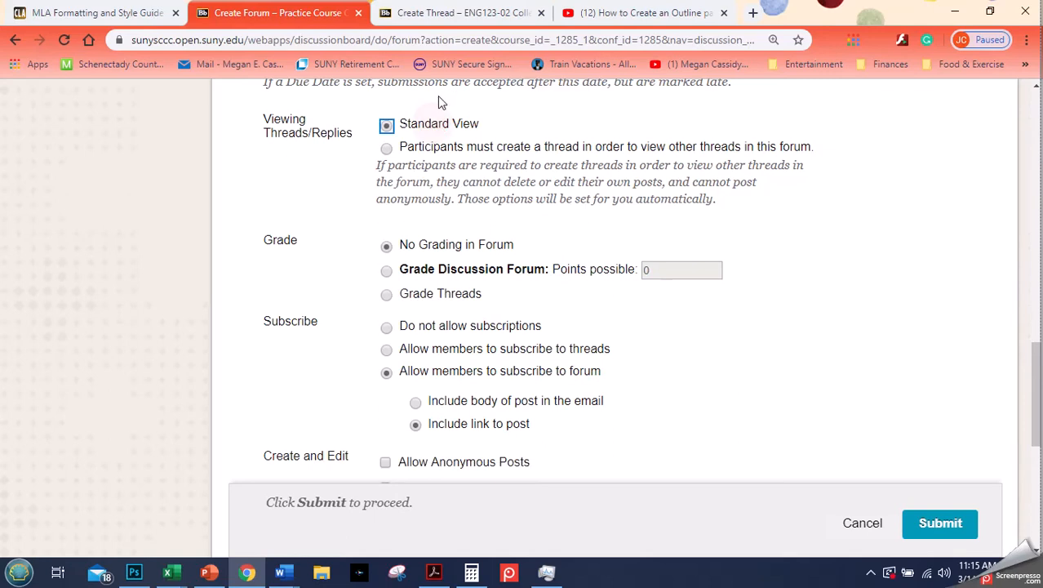
{"action": "left_click", "coordinate": [417, 153]}
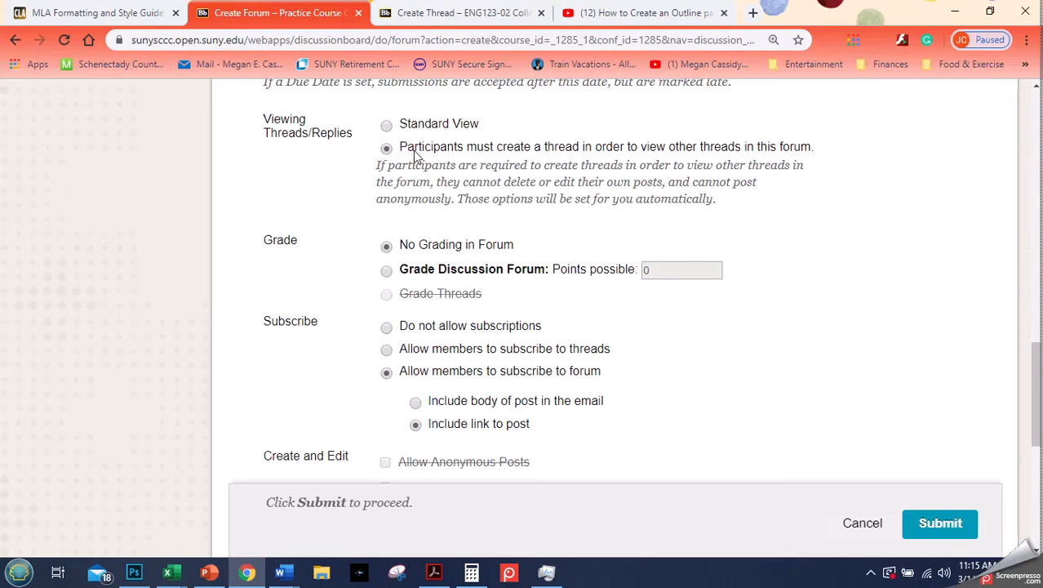
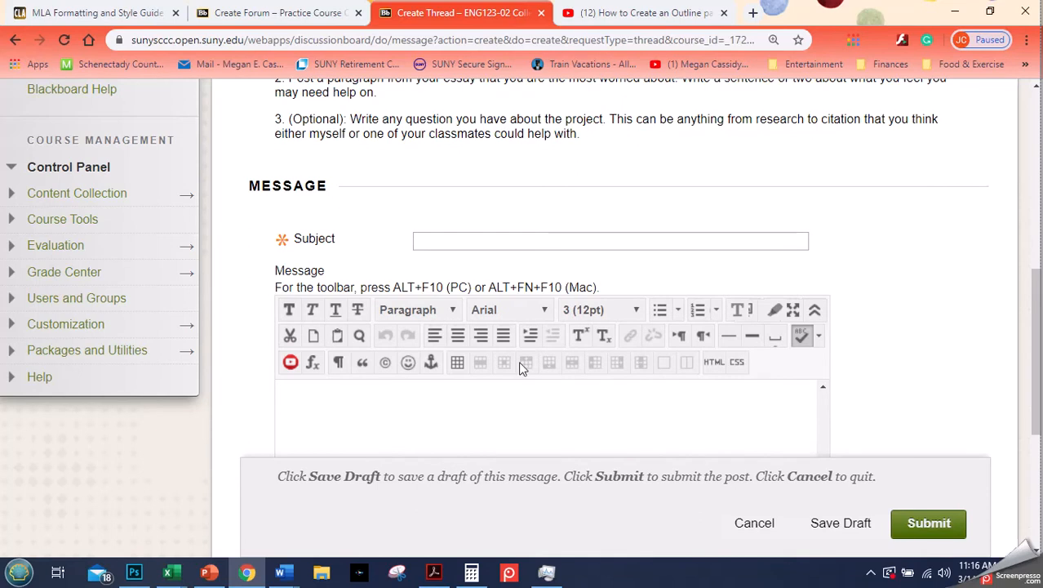
{"action": "left_click", "coordinate": [566, 300]}
{"action": "scroll", "coordinate": [562, 301], "scroll_direction": "up", "scroll_amount": 2}
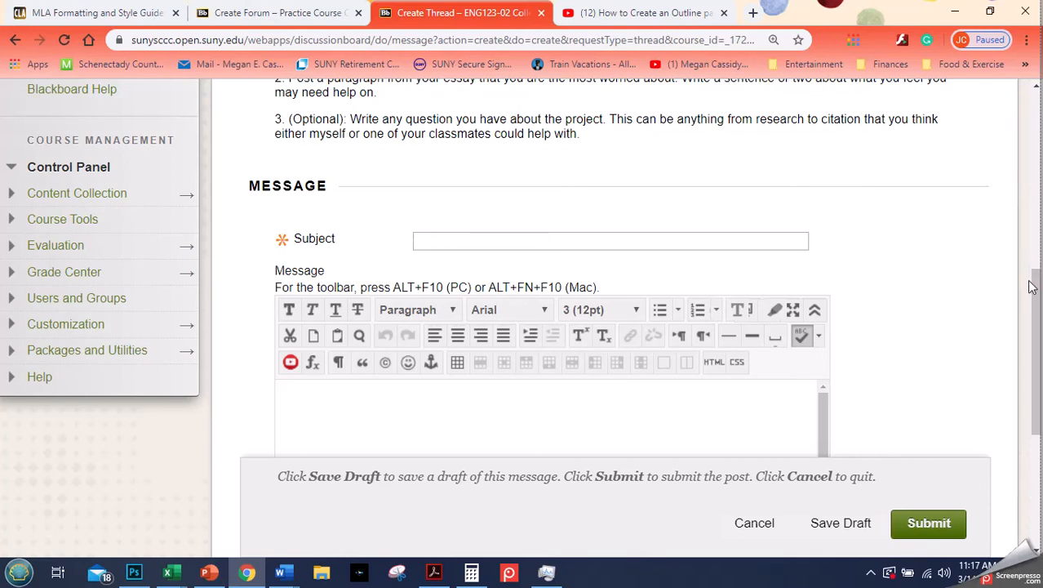
{"action": "mouse_move", "coordinate": [1036, 277]}
{"action": "left_mouse_down"}
{"action": "mouse_move", "coordinate": [1035, 359]}
{"action": "mouse_move", "coordinate": [1033, 286]}
{"action": "left_mouse_up"}
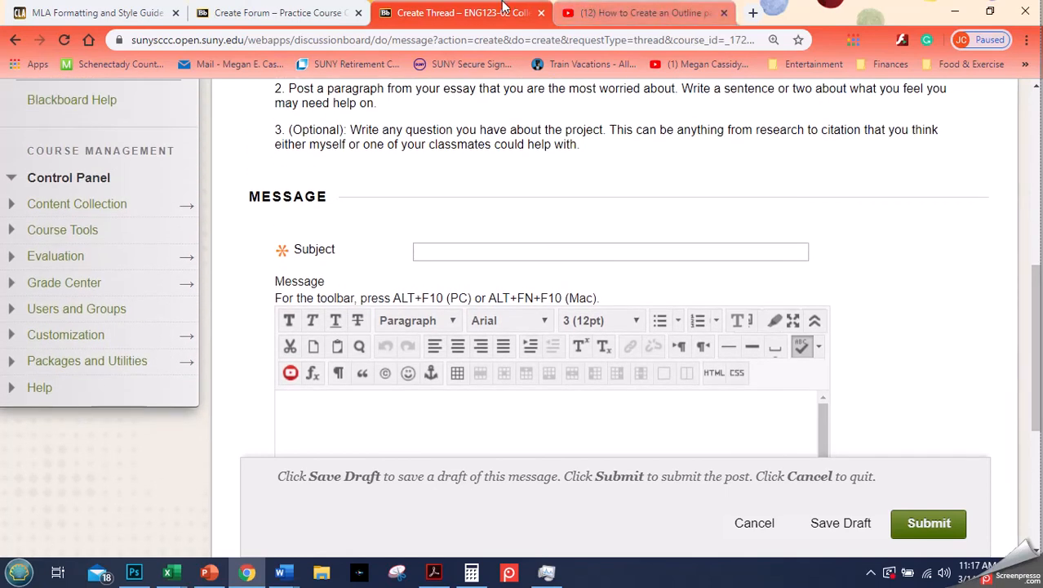
Return to the Create Forum page and copy the complete description, from the opening sentence through the optional third item
{"action": "left_click", "coordinate": [259, 8]}
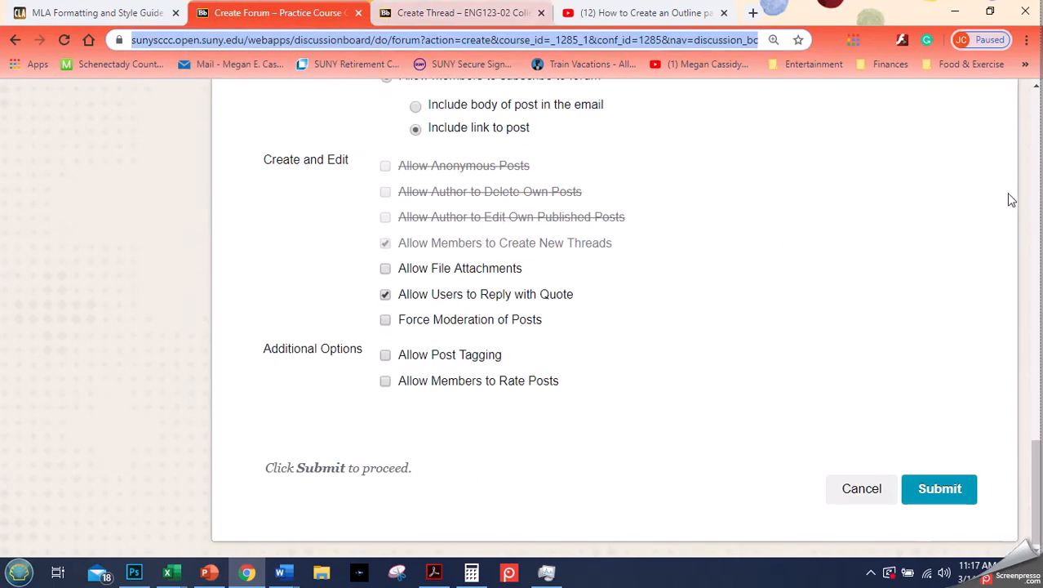
{"action": "scroll", "coordinate": [333, 264], "scroll_direction": "up", "scroll_amount": 1}
{"action": "scroll", "coordinate": [333, 264], "scroll_direction": "up", "scroll_amount": 10}
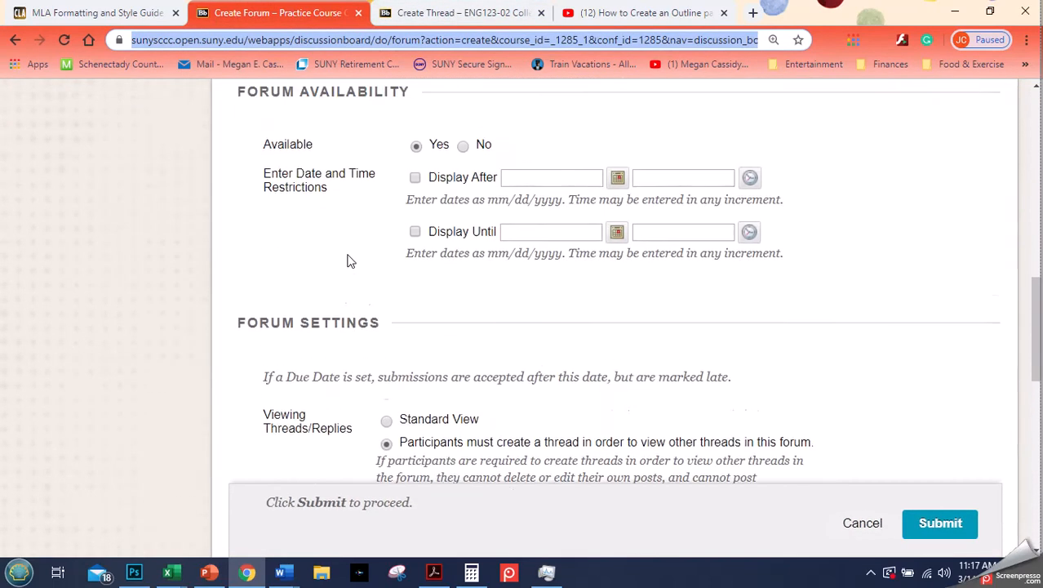
{"action": "scroll", "coordinate": [455, 234], "scroll_direction": "up", "scroll_amount": 2}
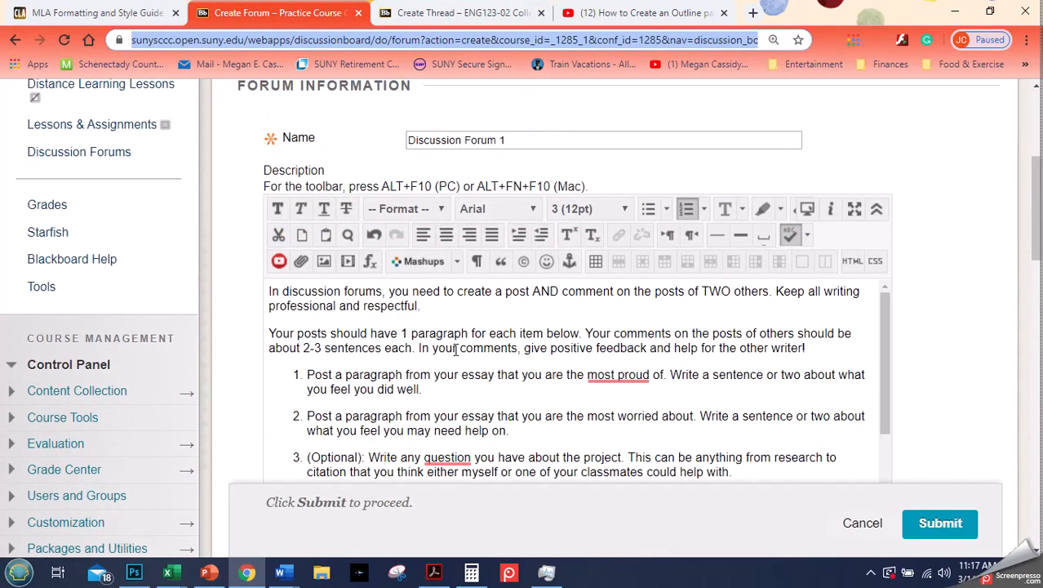
{"action": "scroll", "coordinate": [915, 174], "scroll_direction": "down", "scroll_amount": 5}
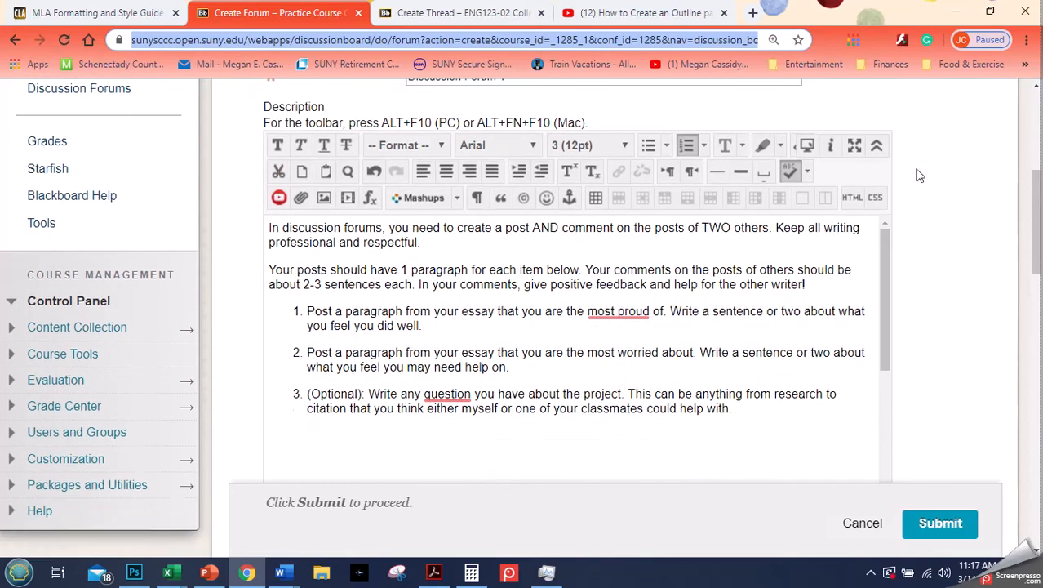
{"action": "scroll", "coordinate": [759, 212], "scroll_direction": "up", "scroll_amount": 3}
{"action": "left_click_drag", "start_coordinate": [794, 333], "coordinate": [159, 130]}
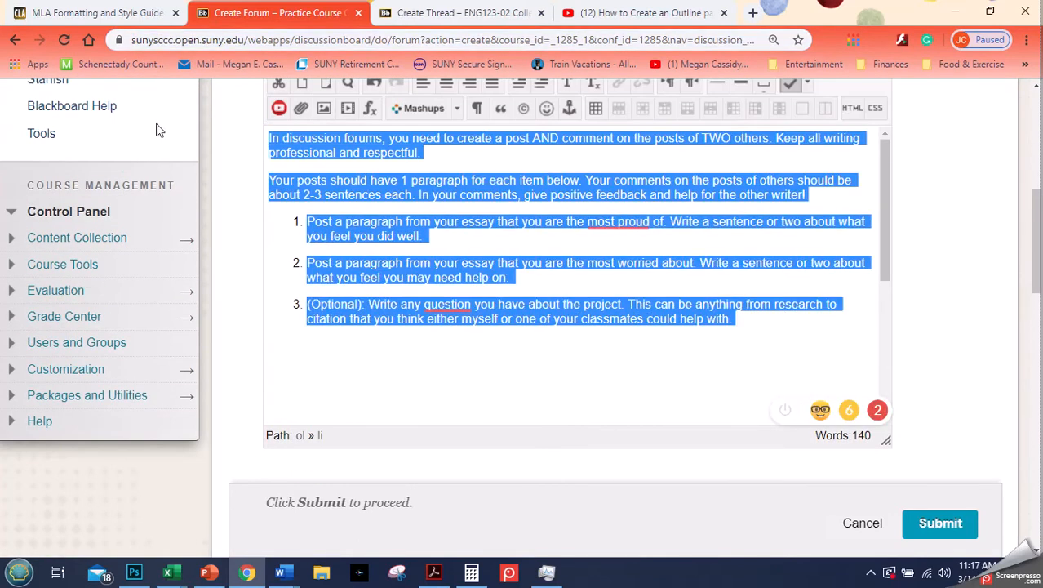
{"action": "right_click", "coordinate": [298, 183]}
{"action": "left_click", "coordinate": [315, 207]}
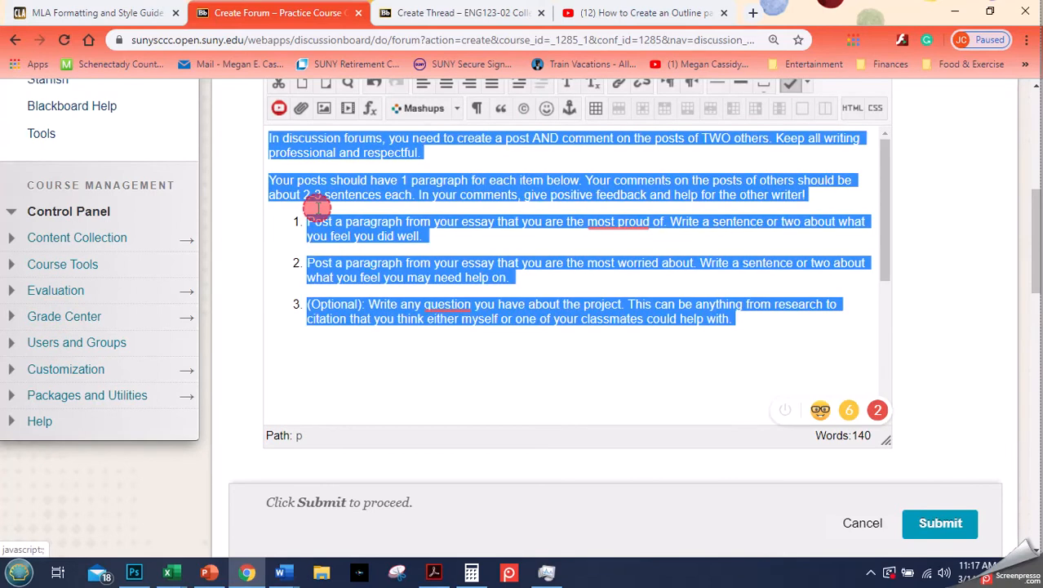
{"action": "left_click", "coordinate": [921, 269]}
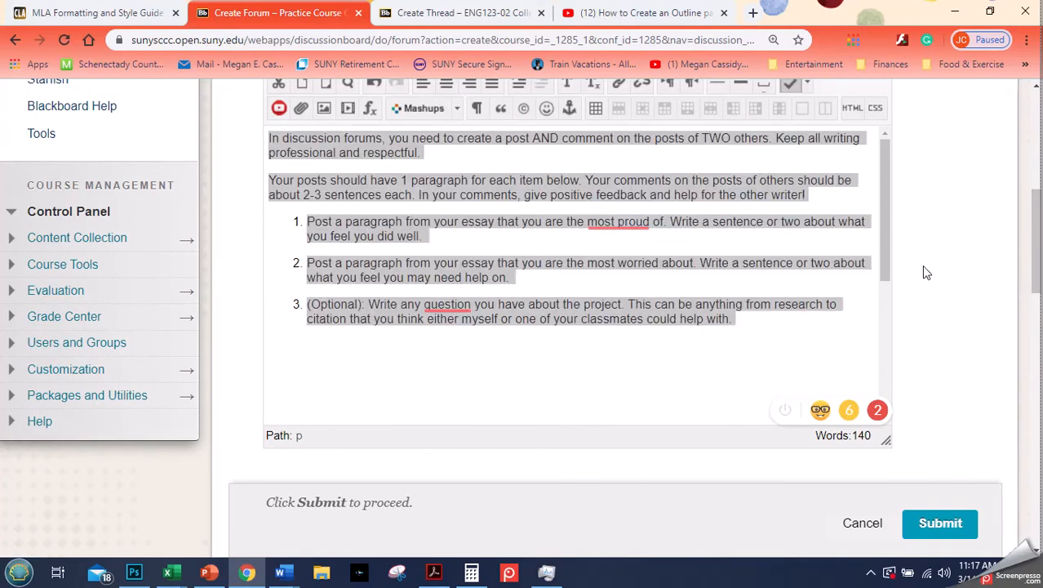
Check the availability, viewing, grading and due date settings of Discussion Forum 1, and submit the new forum
{"action": "left_click", "coordinate": [760, 357]}
{"action": "left_click", "coordinate": [784, 344]}
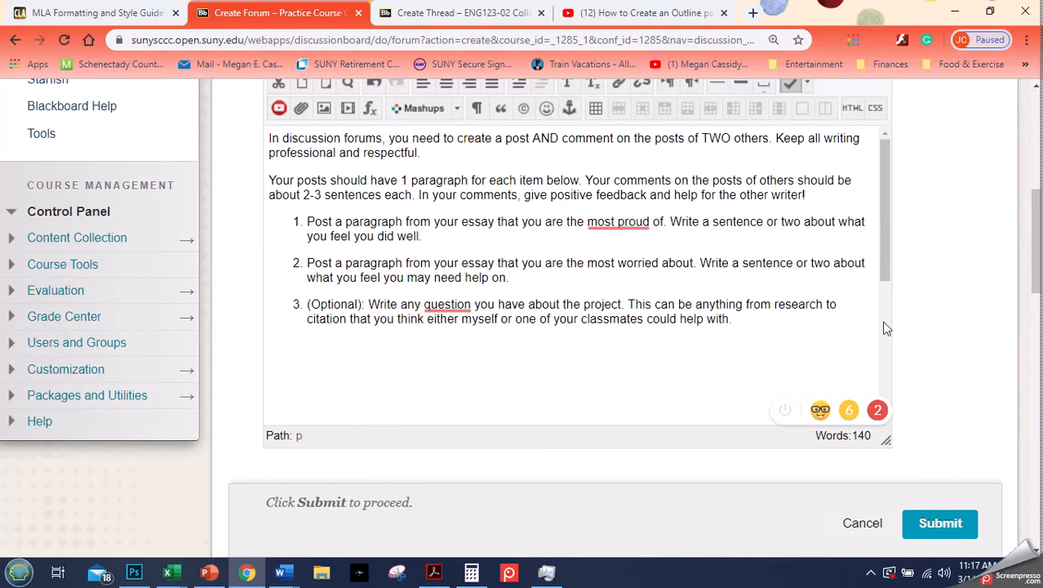
{"action": "left_click_drag", "start_coordinate": [884, 261], "coordinate": [877, 176]}
{"action": "scroll", "coordinate": [816, 196], "scroll_direction": "down", "scroll_amount": 7}
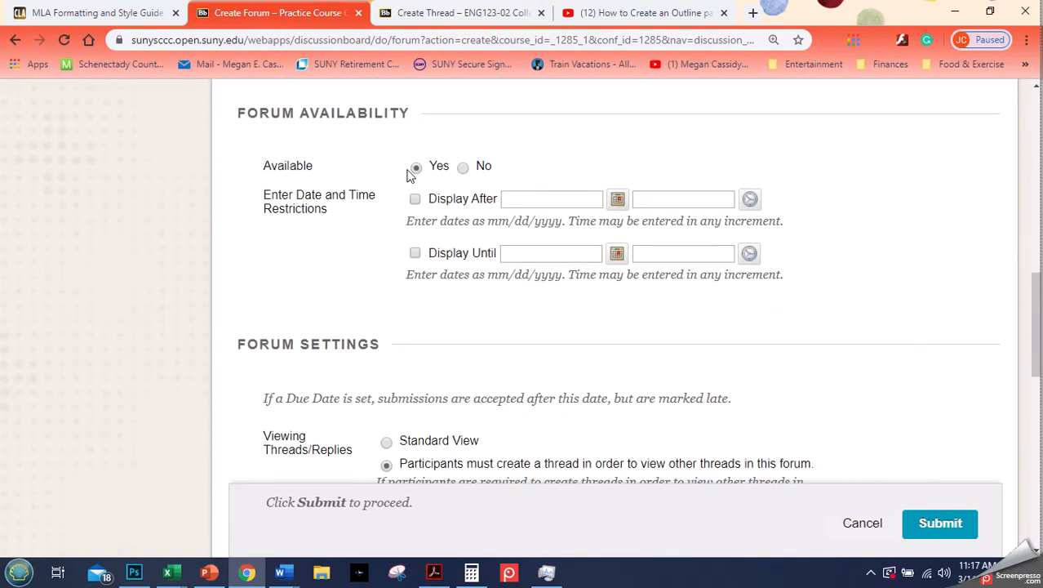
{"action": "scroll", "coordinate": [378, 170], "scroll_direction": "down", "scroll_amount": 4}
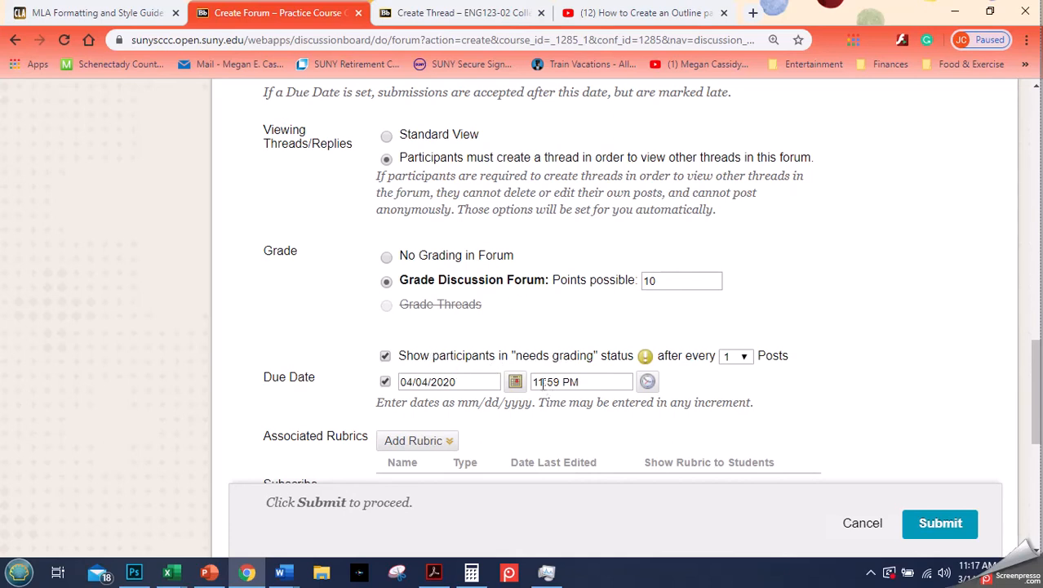
{"action": "scroll", "coordinate": [546, 390], "scroll_direction": "down", "scroll_amount": 5}
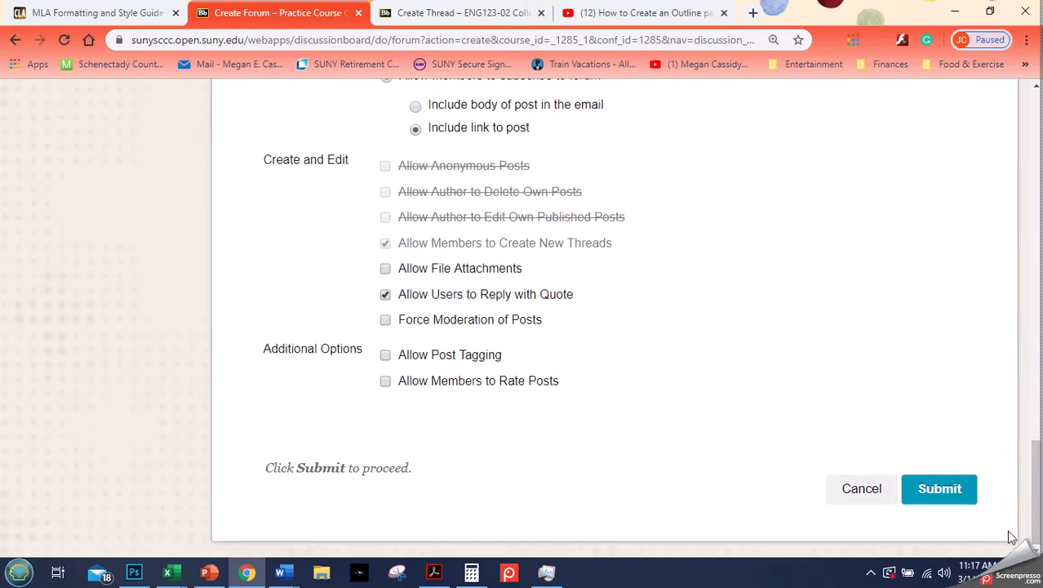
{"action": "left_click", "coordinate": [947, 491]}
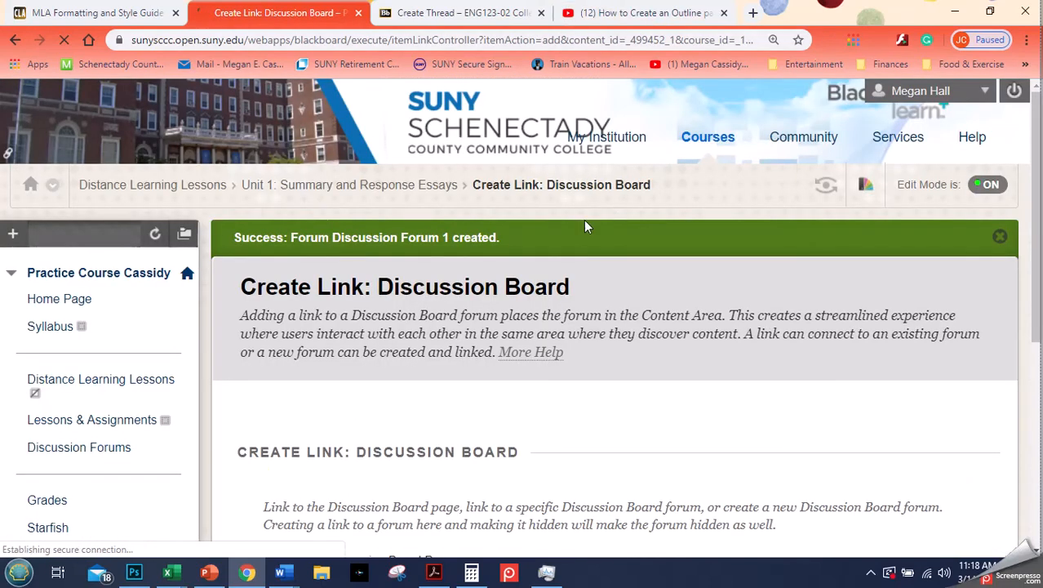
Choose Discussion Forum 1 as the discussion board forum to link in Unit 1 and continue to the link information
{"action": "scroll", "coordinate": [582, 209], "scroll_direction": "down", "scroll_amount": 2}
{"action": "scroll", "coordinate": [641, 204], "scroll_direction": "down", "scroll_amount": 3}
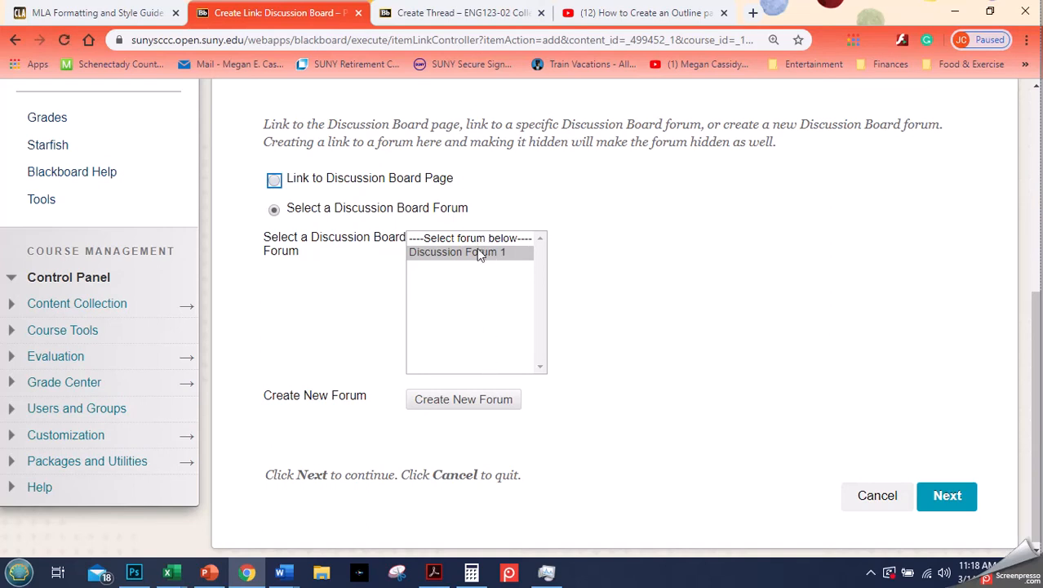
{"action": "left_click", "coordinate": [966, 501]}
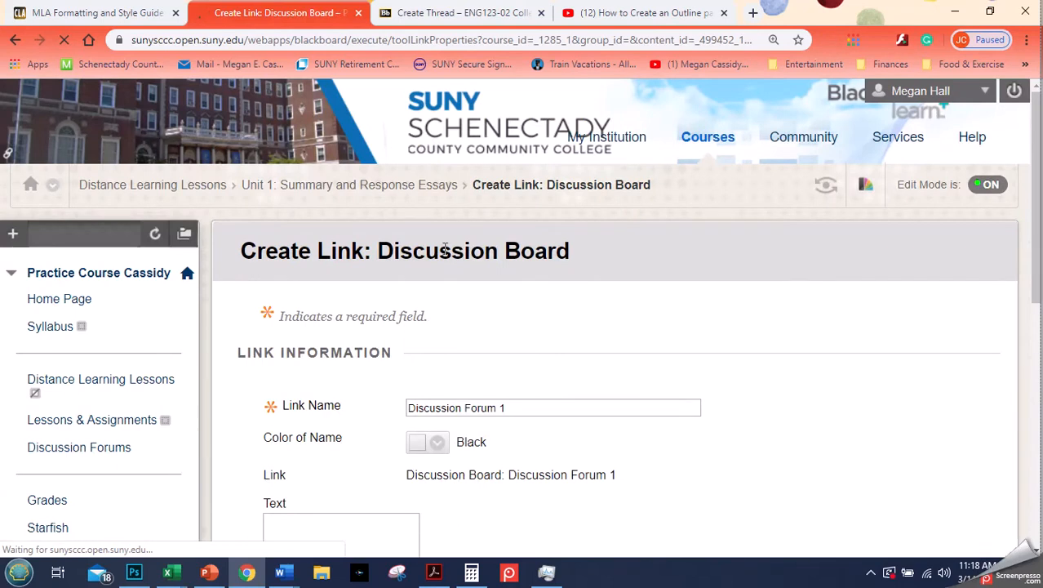
Paste the copied forum description into the text of the Discussion Forum 1 link
{"action": "scroll", "coordinate": [448, 250], "scroll_direction": "down", "scroll_amount": 3}
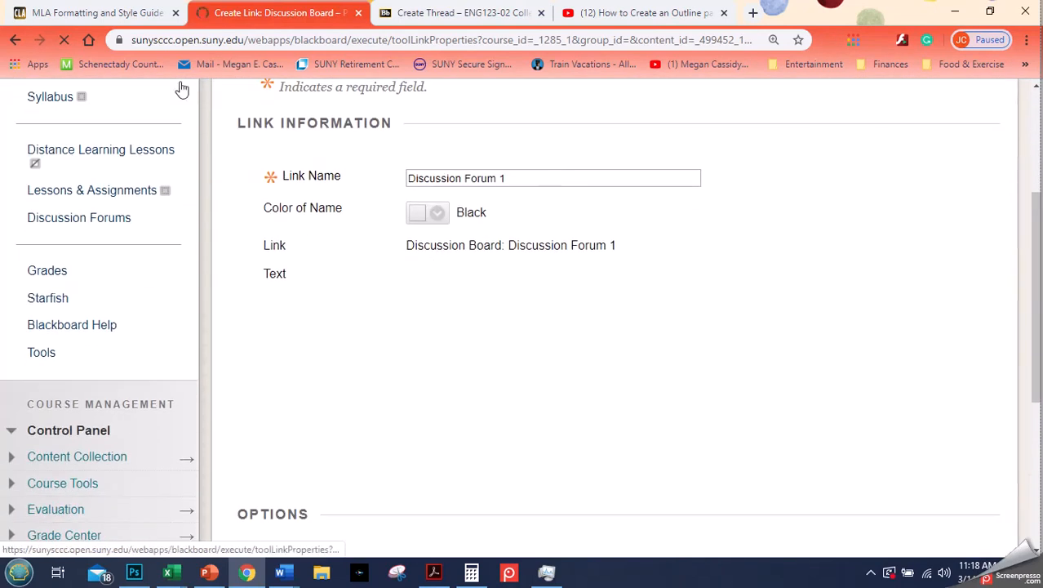
{"action": "left_click_drag", "start_coordinate": [278, 122], "coordinate": [400, 139]}
{"action": "left_click", "coordinate": [398, 137]}
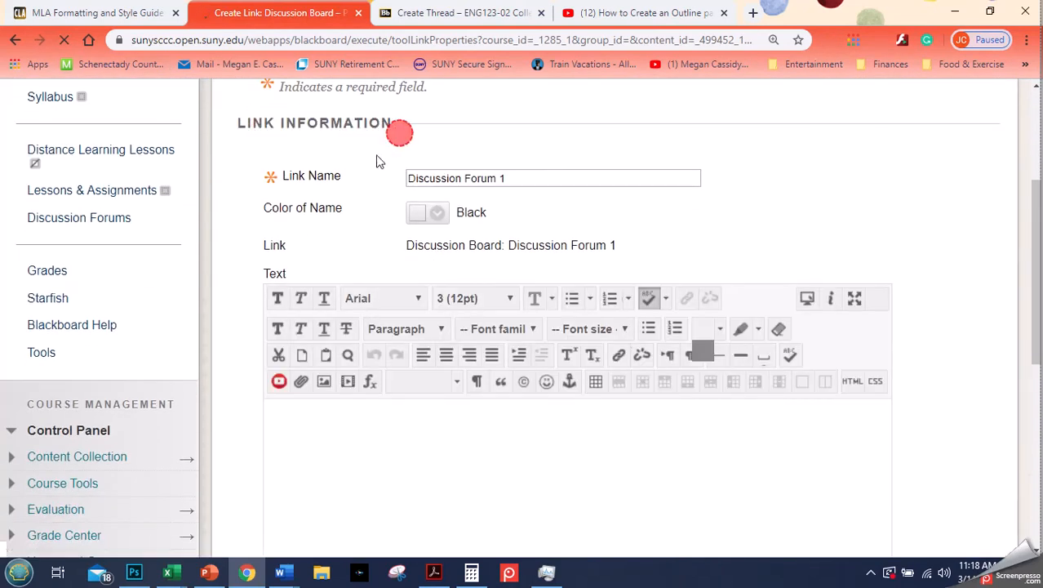
{"action": "right_click", "coordinate": [392, 465]}
{"action": "left_click", "coordinate": [445, 476]}
{"action": "left_click", "coordinate": [650, 173]}
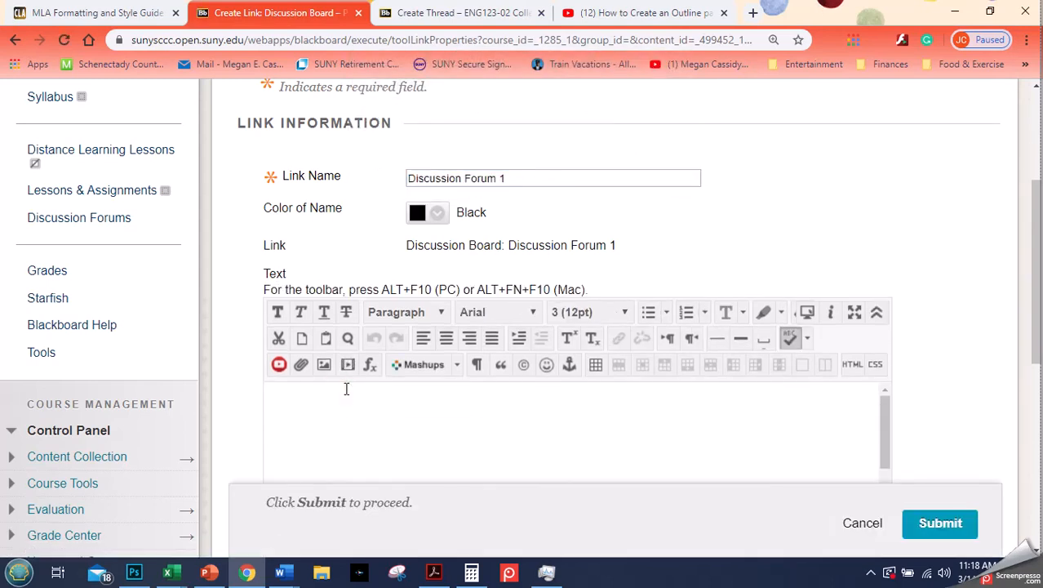
{"action": "key", "text": "ctrl+v"}
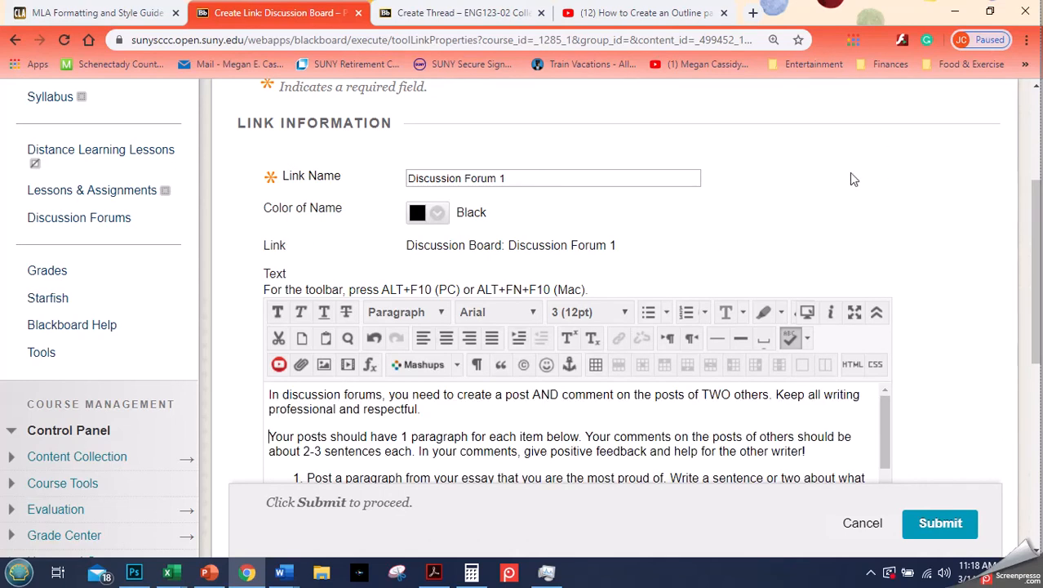
Review the availability, tracking and date options of the Discussion Forum 1 link, submit it and dismiss the success notice
{"action": "scroll", "coordinate": [850, 177], "scroll_direction": "down", "scroll_amount": 4}
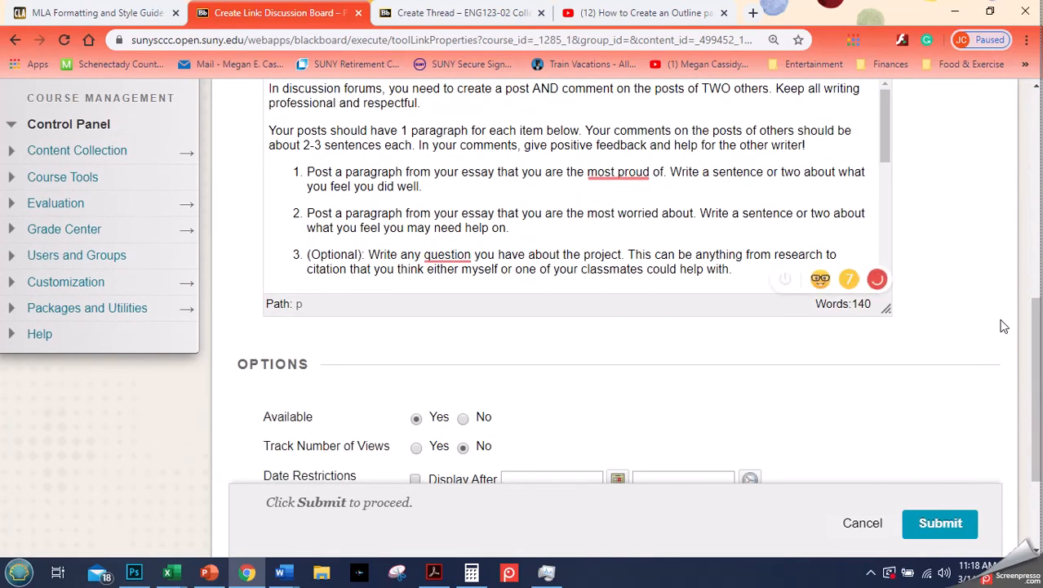
{"action": "scroll", "coordinate": [1014, 349], "scroll_direction": "down", "scroll_amount": 1}
{"action": "scroll", "coordinate": [400, 343], "scroll_direction": "down", "scroll_amount": 1}
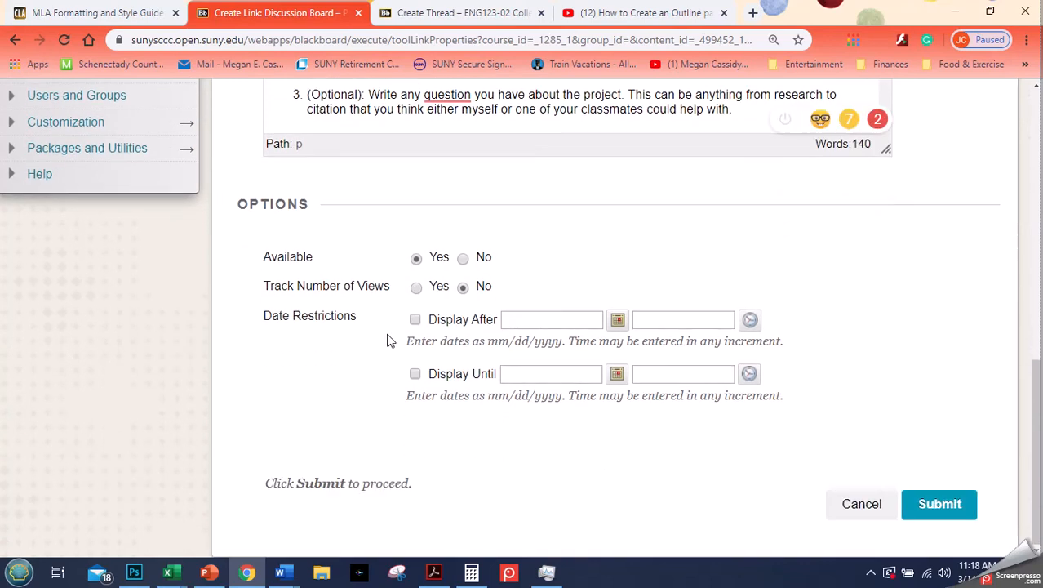
{"action": "left_click", "coordinate": [952, 505]}
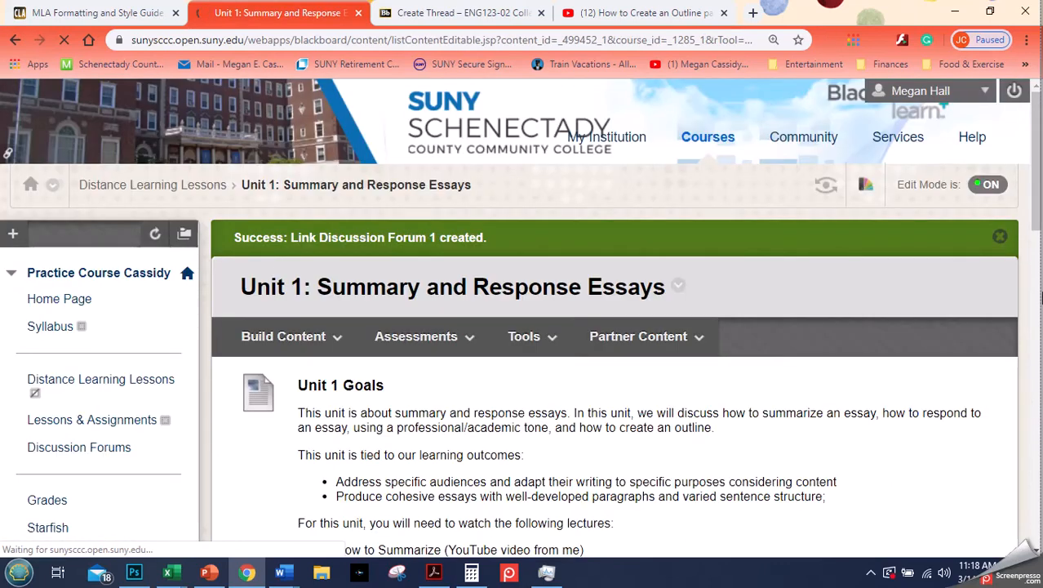
{"action": "left_click", "coordinate": [1000, 235]}
Open Discussion Forum 1 from the Unit 1 content list and start a new thread to preview the student view
{"action": "left_click_drag", "start_coordinate": [1032, 167], "coordinate": [1038, 532]}
{"action": "left_click_drag", "start_coordinate": [1041, 493], "coordinate": [1040, 407]}
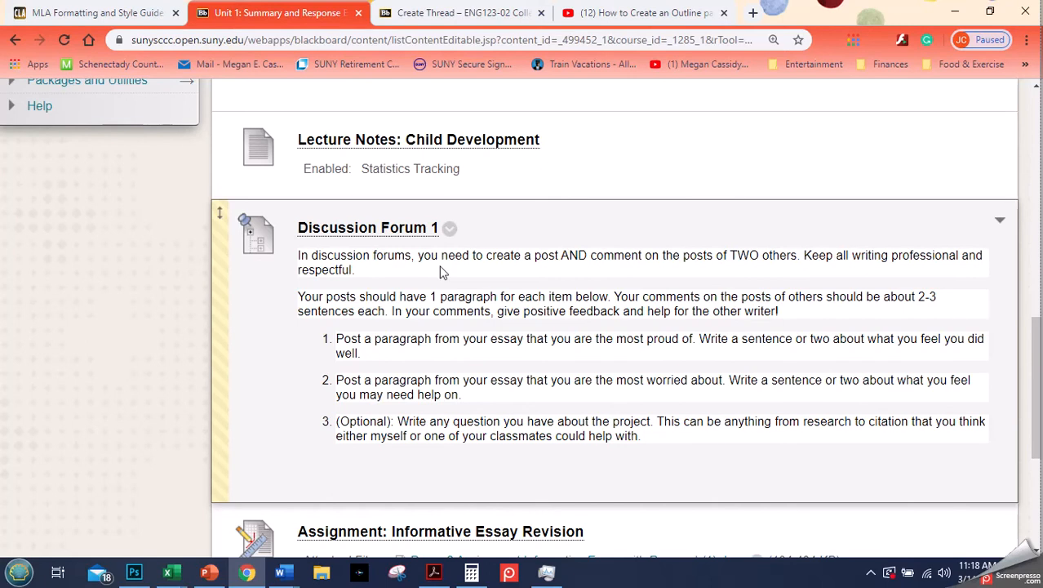
{"action": "left_click", "coordinate": [387, 231]}
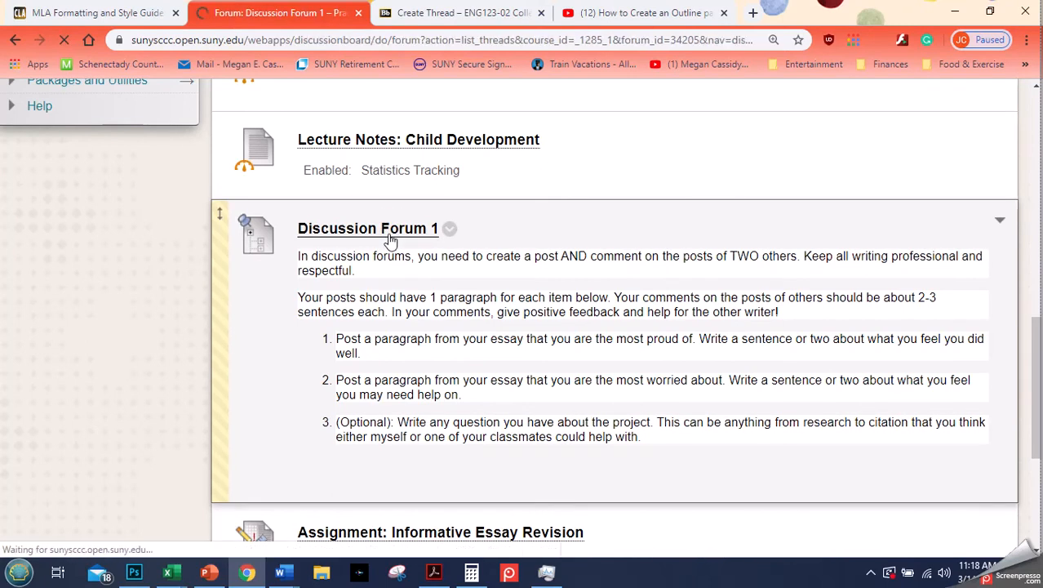
{"action": "scroll", "coordinate": [391, 241], "scroll_direction": "down", "scroll_amount": 2}
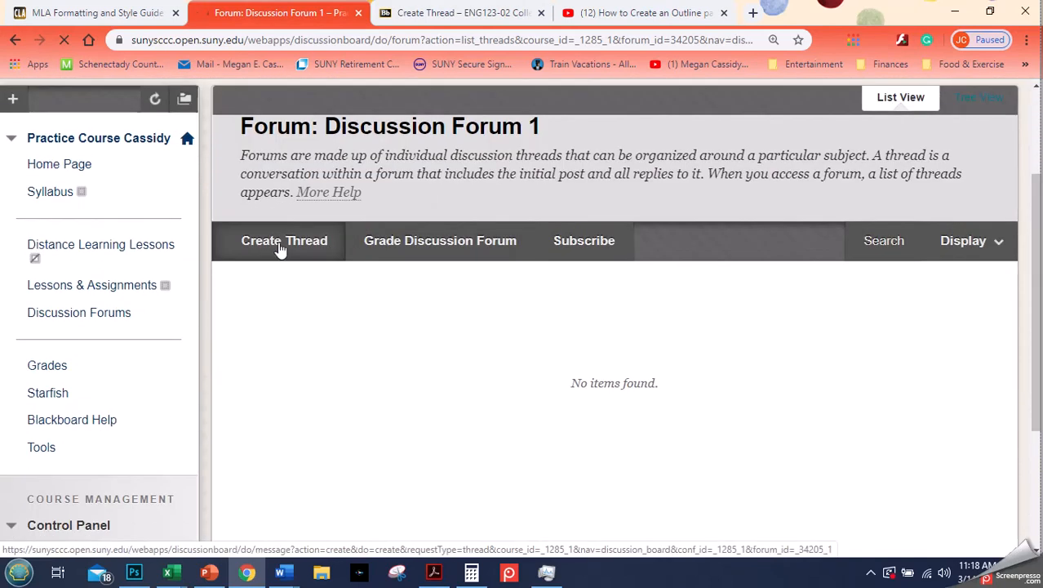
{"action": "left_click", "coordinate": [278, 246]}
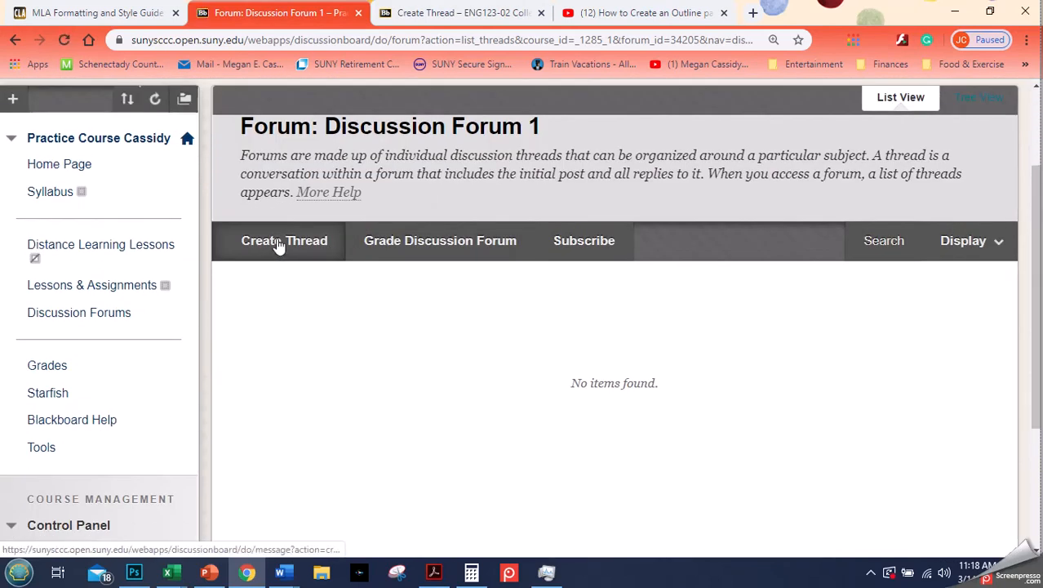
{"action": "left_click", "coordinate": [279, 245]}
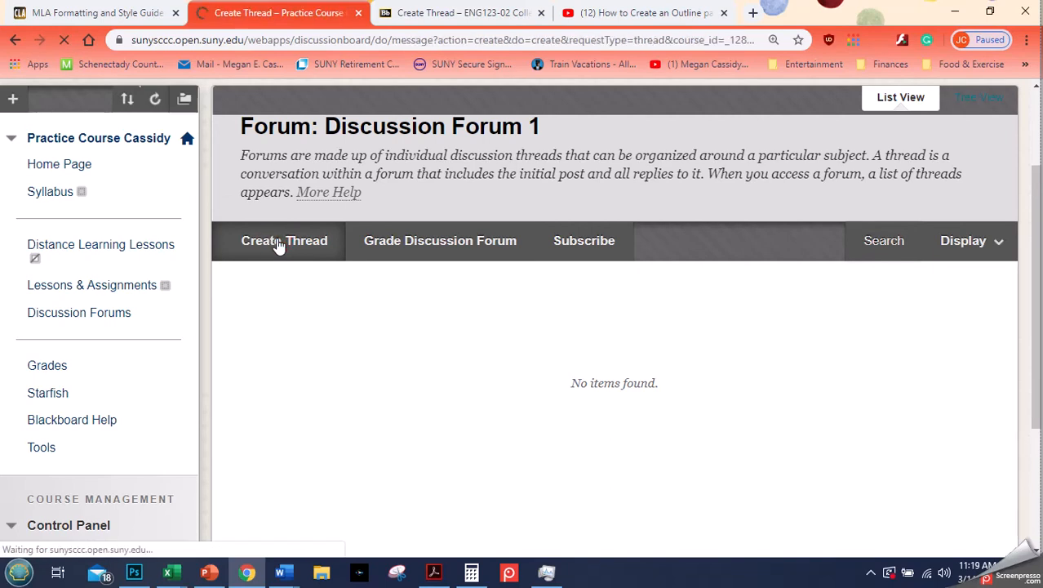
Examine the forum description and the message fields on the thread form, and cancel without posting a thread
{"action": "scroll", "coordinate": [300, 262], "scroll_direction": "down", "scroll_amount": 3}
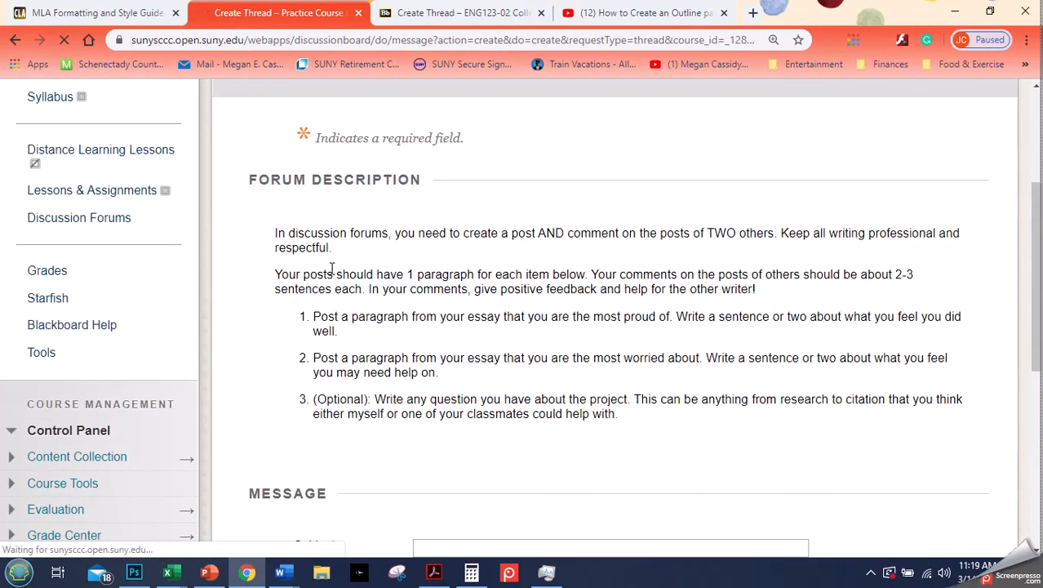
{"action": "left_click_drag", "start_coordinate": [278, 233], "coordinate": [710, 438]}
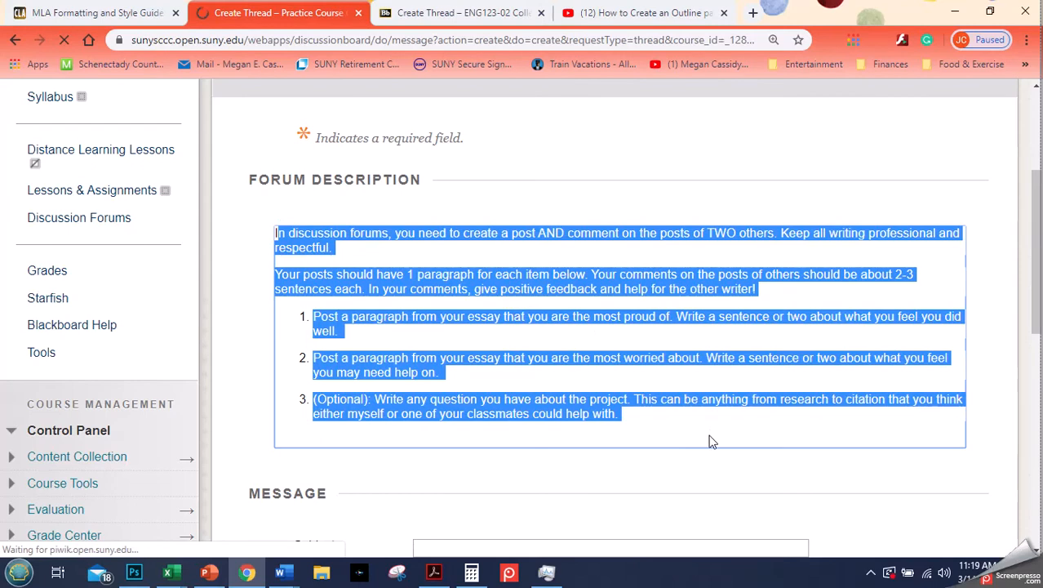
{"action": "left_click", "coordinate": [710, 439]}
{"action": "scroll", "coordinate": [629, 351], "scroll_direction": "down", "scroll_amount": 6}
{"action": "left_click", "coordinate": [310, 221]}
{"action": "left_click", "coordinate": [364, 252]}
{"action": "left_click", "coordinate": [372, 261]}
{"action": "scroll", "coordinate": [472, 310], "scroll_direction": "up", "scroll_amount": 5}
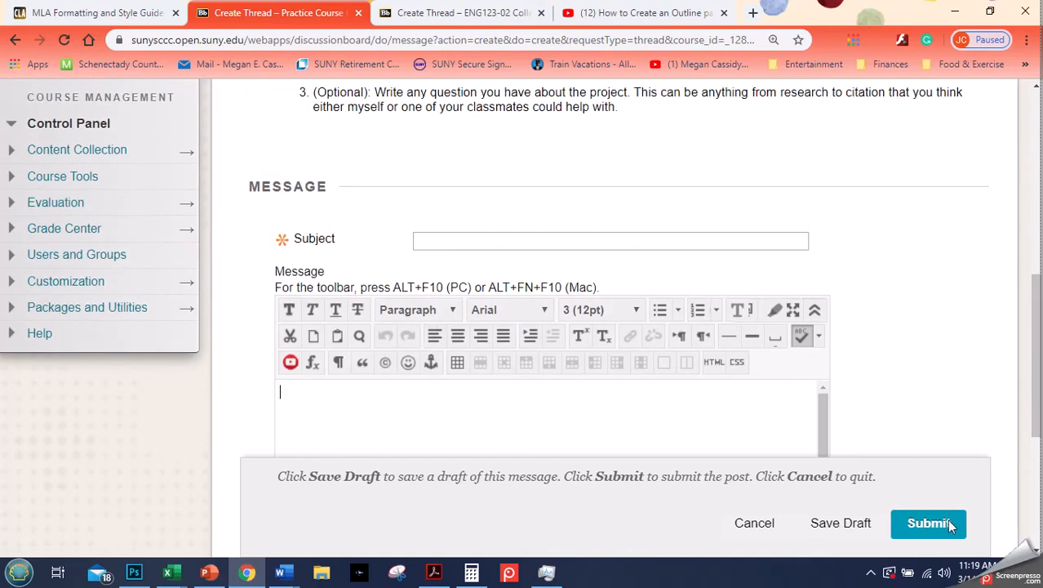
{"action": "left_click", "coordinate": [755, 524]}
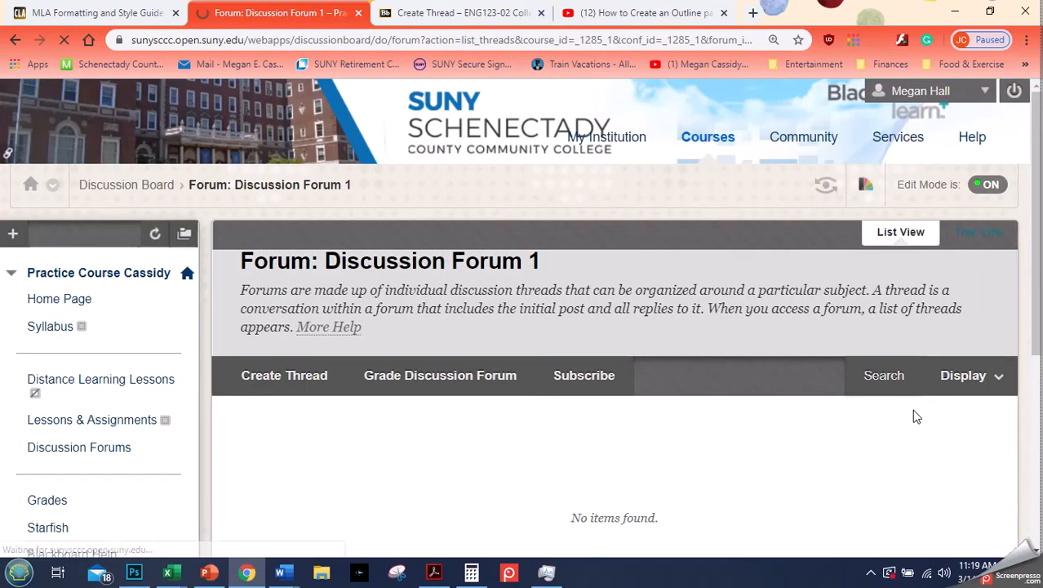
Return to the Unit 1: Summary and Response Essays folder in Distance Learning Lessons
{"action": "scroll", "coordinate": [224, 326], "scroll_direction": "down", "scroll_amount": 2}
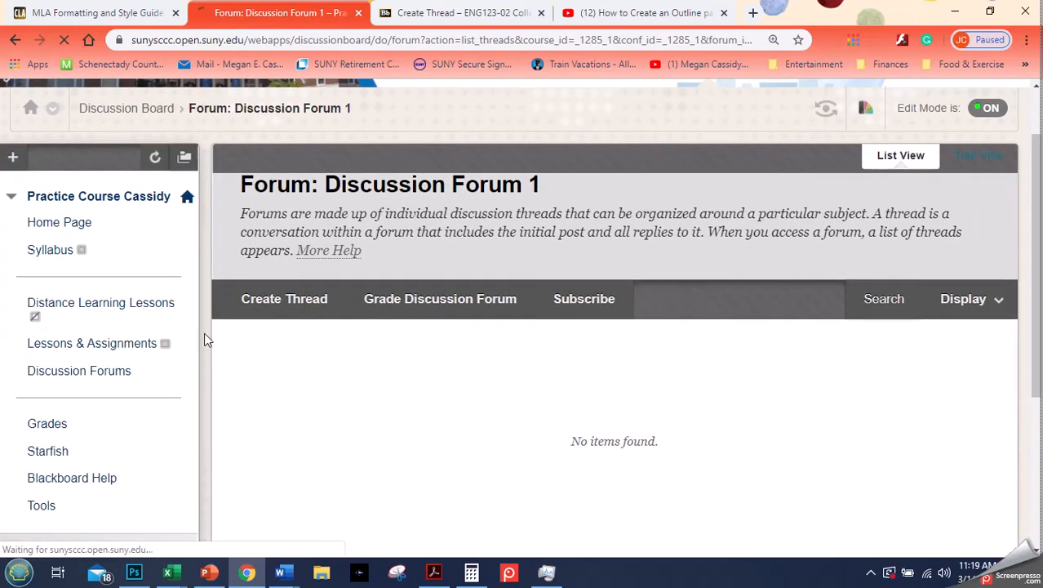
{"action": "left_click", "coordinate": [104, 311]}
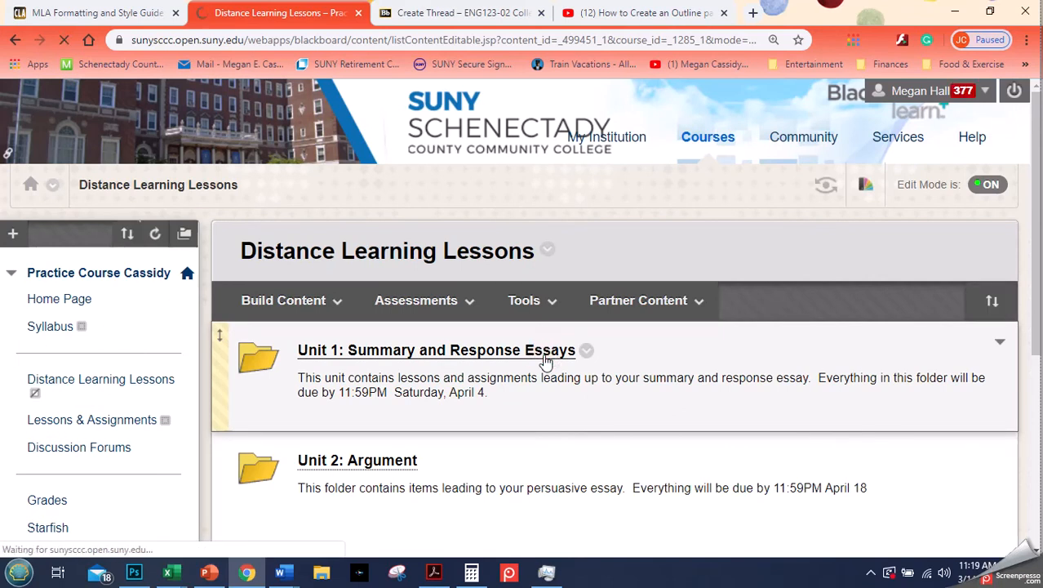
{"action": "left_click", "coordinate": [544, 351]}
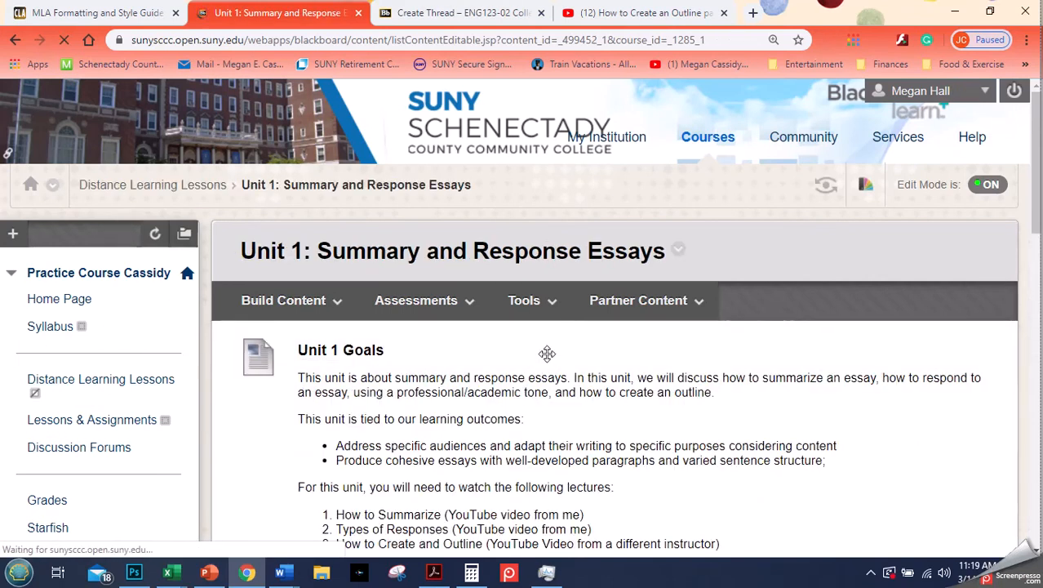
Move Assignment: Informative Essay Revision above Discussion Forum 1 in the Unit 1 content list
{"action": "scroll", "coordinate": [652, 333], "scroll_direction": "down", "scroll_amount": 2}
{"action": "scroll", "coordinate": [651, 333], "scroll_direction": "down", "scroll_amount": 1}
{"action": "scroll", "coordinate": [653, 343], "scroll_direction": "up", "scroll_amount": 2}
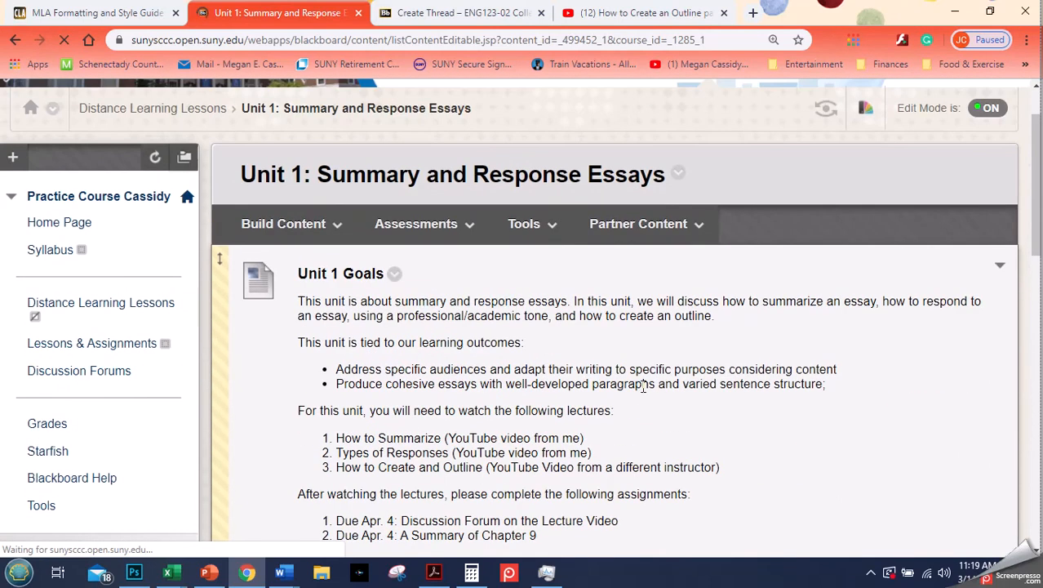
{"action": "scroll", "coordinate": [523, 371], "scroll_direction": "down", "scroll_amount": 5}
{"action": "scroll", "coordinate": [448, 311], "scroll_direction": "down", "scroll_amount": 1}
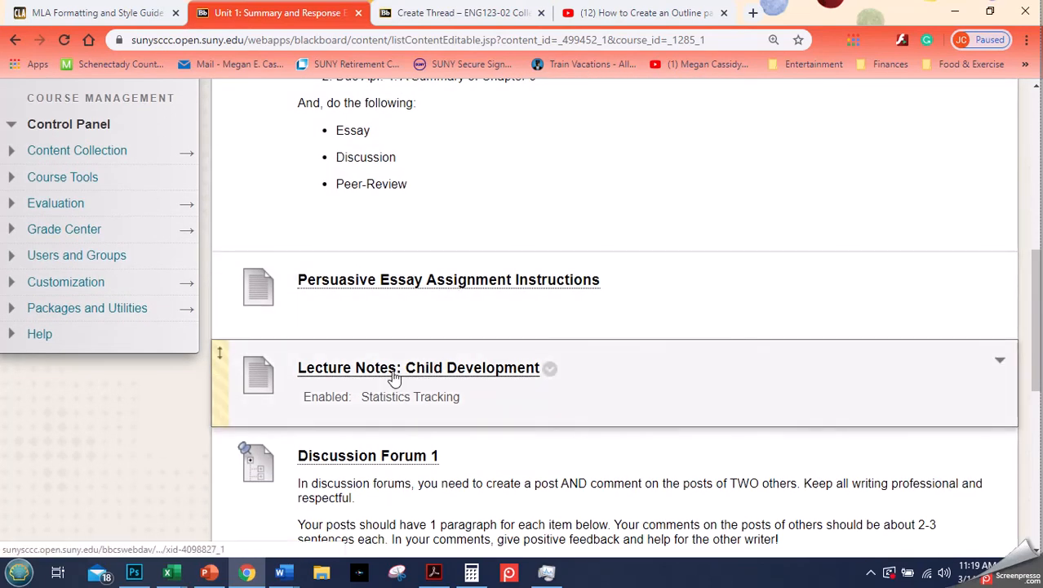
{"action": "scroll", "coordinate": [381, 382], "scroll_direction": "down", "scroll_amount": 5}
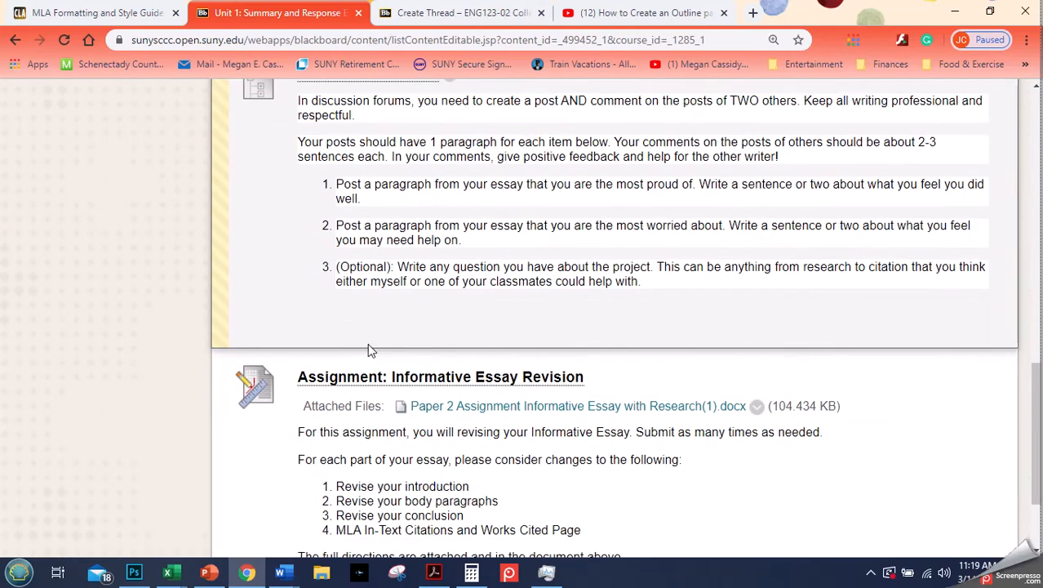
{"action": "scroll", "coordinate": [372, 366], "scroll_direction": "up", "scroll_amount": 2}
{"action": "scroll", "coordinate": [325, 396], "scroll_direction": "down", "scroll_amount": 1}
{"action": "left_click_drag", "start_coordinate": [220, 454], "coordinate": [393, 271]}
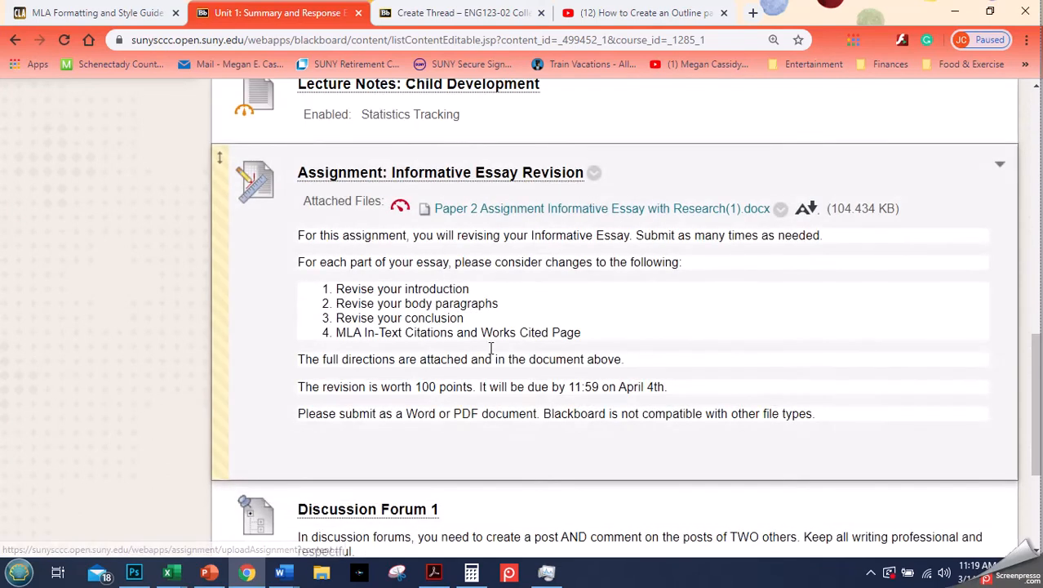
Move Discussion Forum 1 up in the Unit 1 content list so it sits directly below Unit 1 Goals
{"action": "scroll", "coordinate": [394, 272], "scroll_direction": "down", "scroll_amount": 1}
{"action": "scroll", "coordinate": [375, 326], "scroll_direction": "up", "scroll_amount": 4}
{"action": "scroll", "coordinate": [369, 356], "scroll_direction": "down", "scroll_amount": 4}
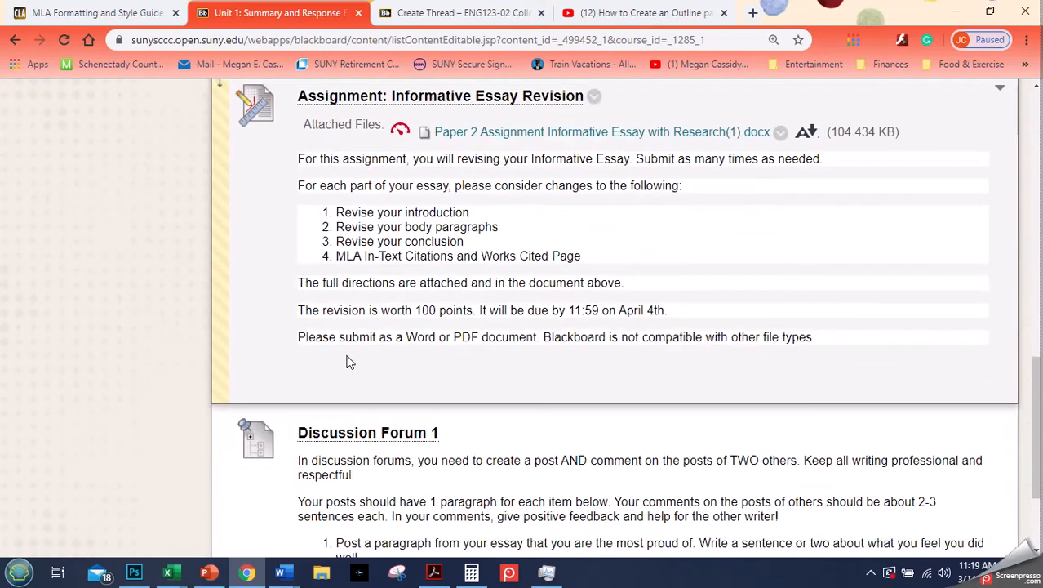
{"action": "left_click_drag", "start_coordinate": [224, 446], "coordinate": [491, 359]}
{"action": "scroll", "coordinate": [490, 343], "scroll_direction": "down", "scroll_amount": 1}
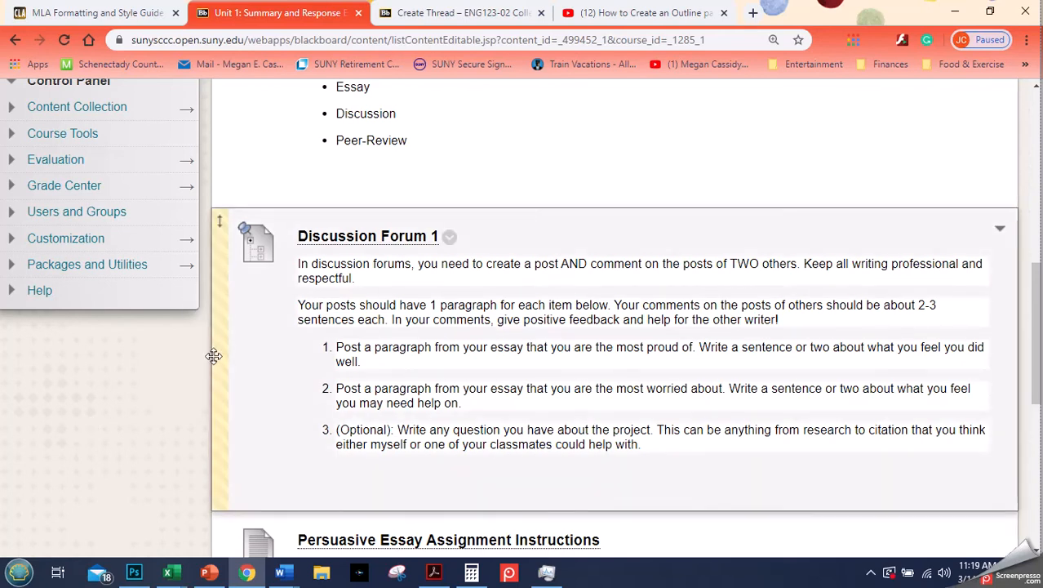
Reorder the Unit 1 content so Discussion Forum 1 comes last, directly below Assignment: Informative Essay Revision, and submit the new order
{"action": "scroll", "coordinate": [939, 327], "scroll_direction": "up", "scroll_amount": 1}
{"action": "scroll", "coordinate": [945, 310], "scroll_direction": "up", "scroll_amount": 4}
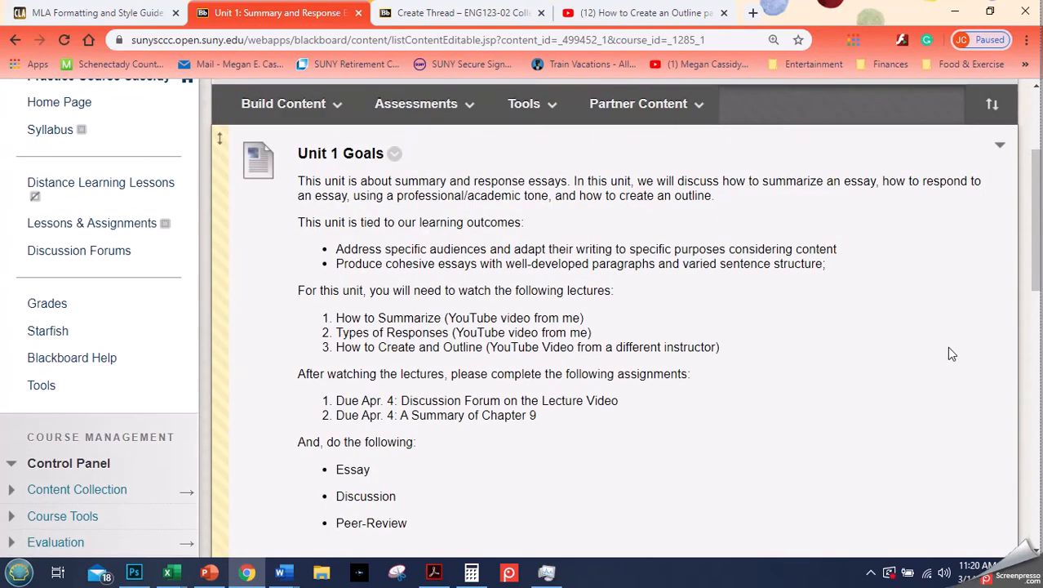
{"action": "scroll", "coordinate": [947, 359], "scroll_direction": "up", "scroll_amount": 2}
{"action": "left_click", "coordinate": [991, 260]}
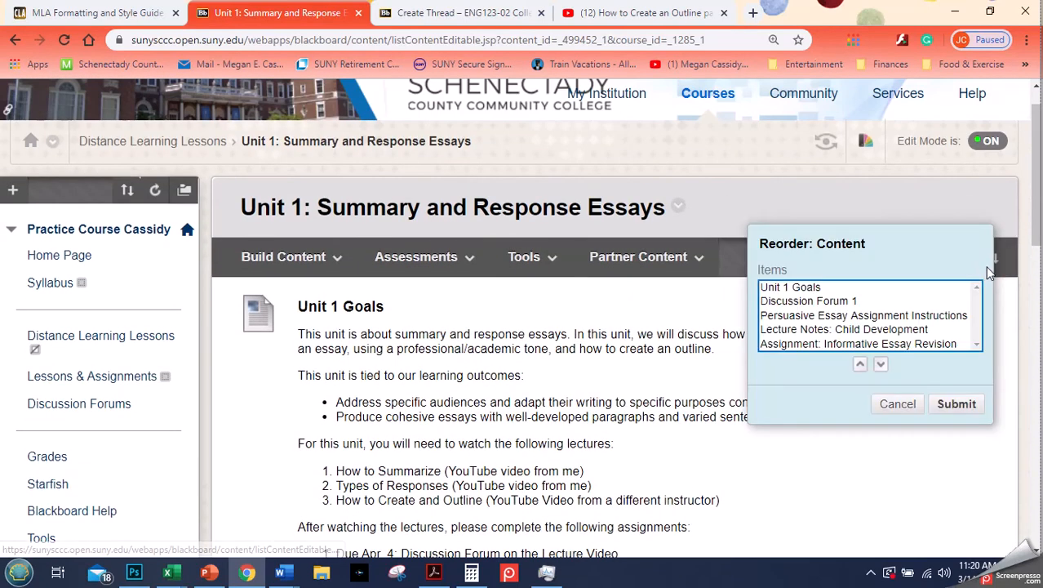
{"action": "left_click", "coordinate": [842, 301]}
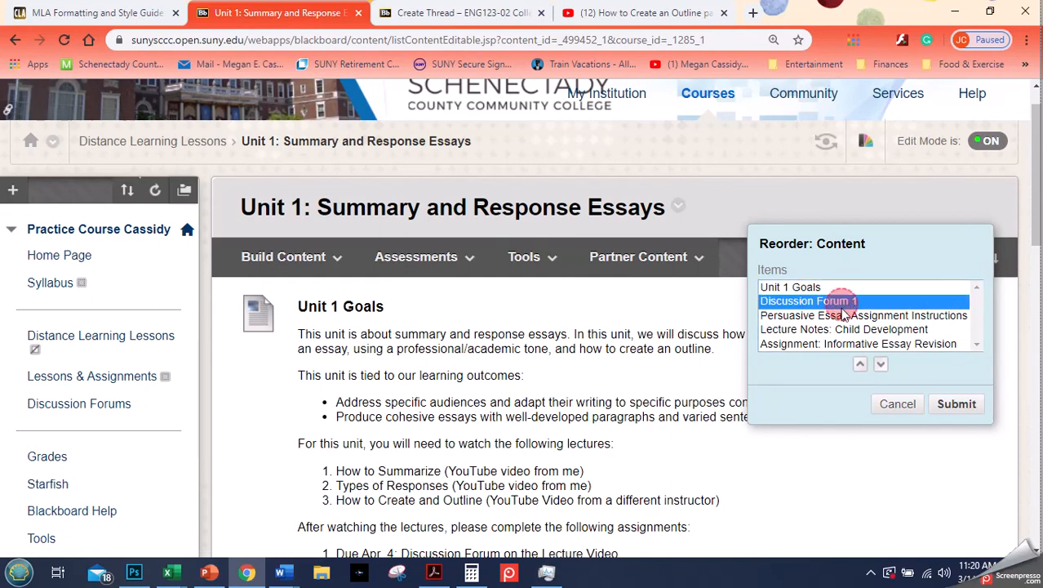
{"action": "left_click", "coordinate": [881, 364]}
{"action": "left_click", "coordinate": [880, 364]}
{"action": "left_click", "coordinate": [881, 364]}
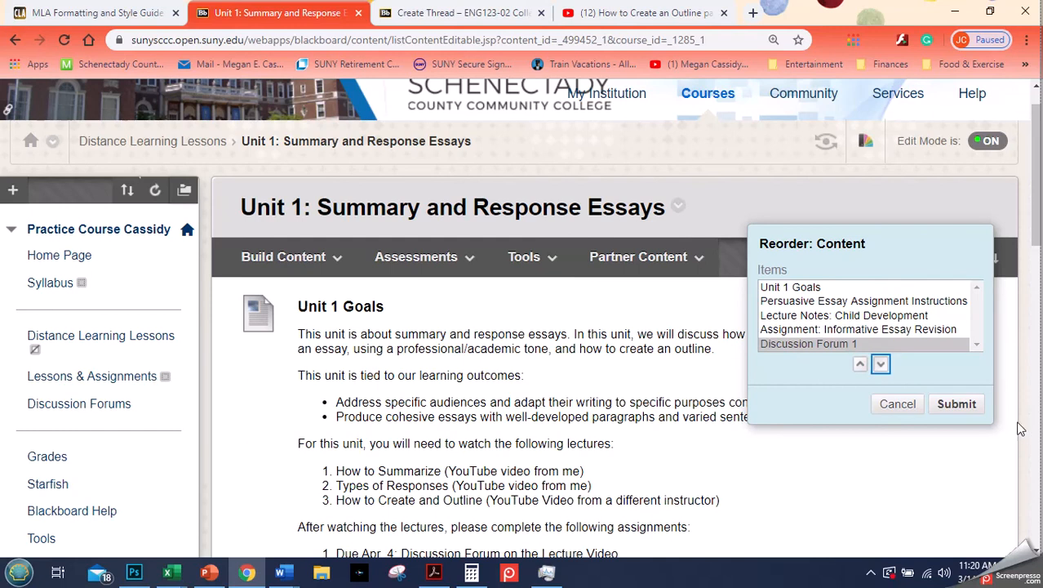
{"action": "left_click", "coordinate": [973, 402]}
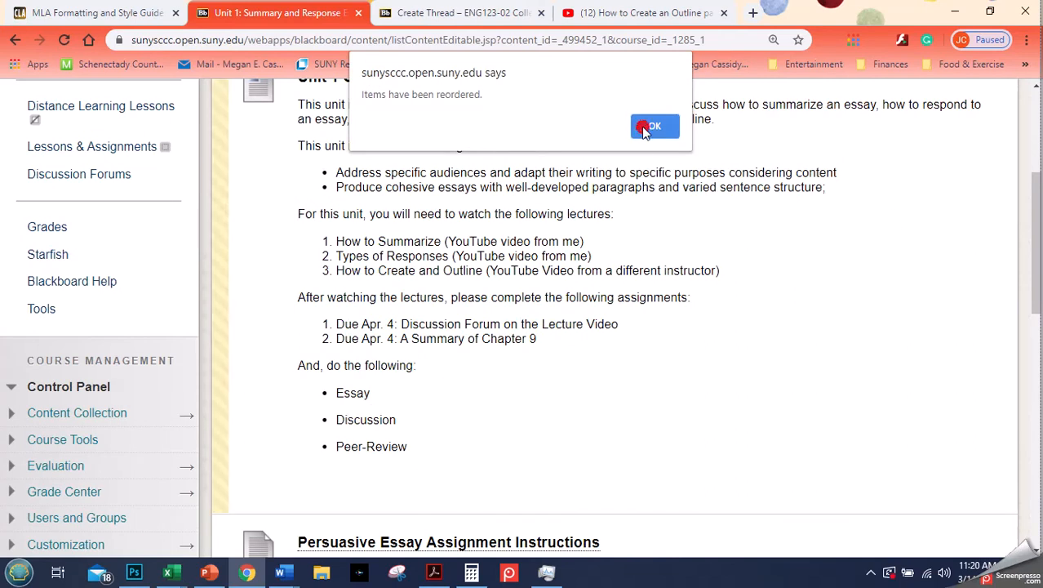
{"action": "left_click", "coordinate": [644, 128]}
Review the Unit 1: Summary and Response Essays page from Unit 1 Goals through Discussion Forum 1 to check the content order
{"action": "scroll", "coordinate": [691, 353], "scroll_direction": "down", "scroll_amount": 4}
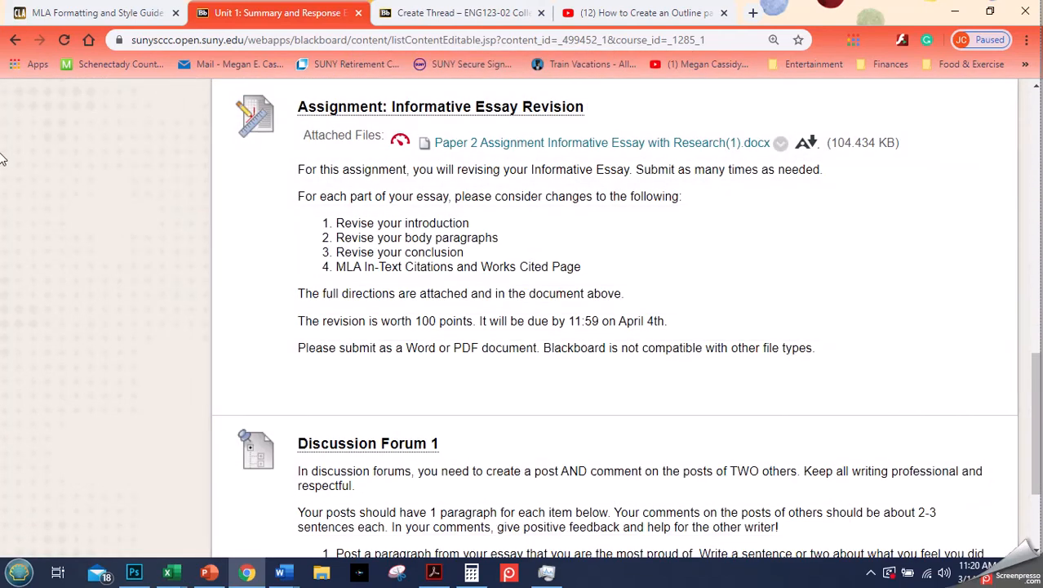
{"action": "scroll", "coordinate": [140, 205], "scroll_direction": "down", "scroll_amount": 1}
{"action": "scroll", "coordinate": [164, 343], "scroll_direction": "up", "scroll_amount": 8}
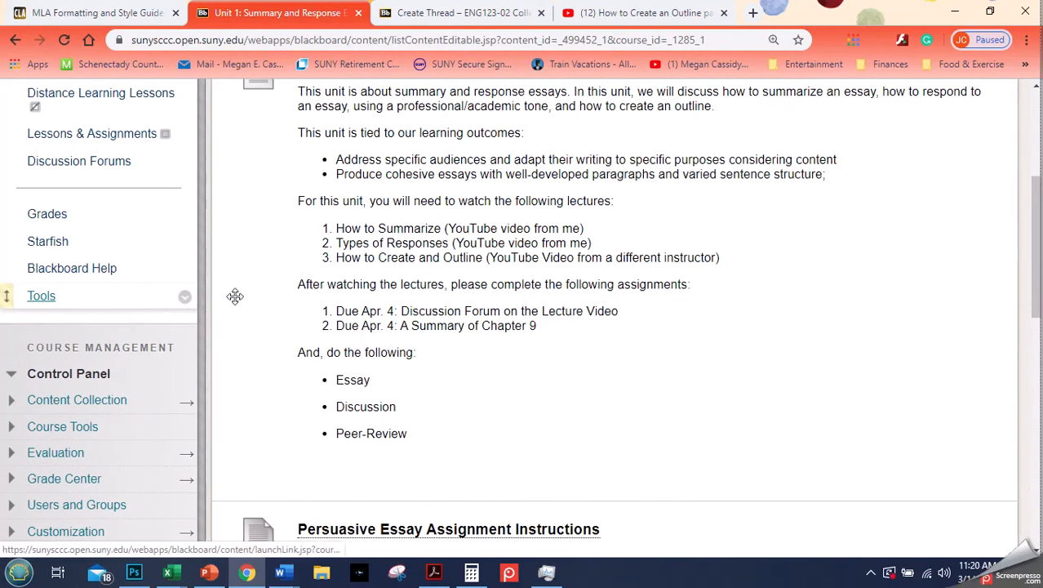
{"action": "scroll", "coordinate": [414, 333], "scroll_direction": "down", "scroll_amount": 10}
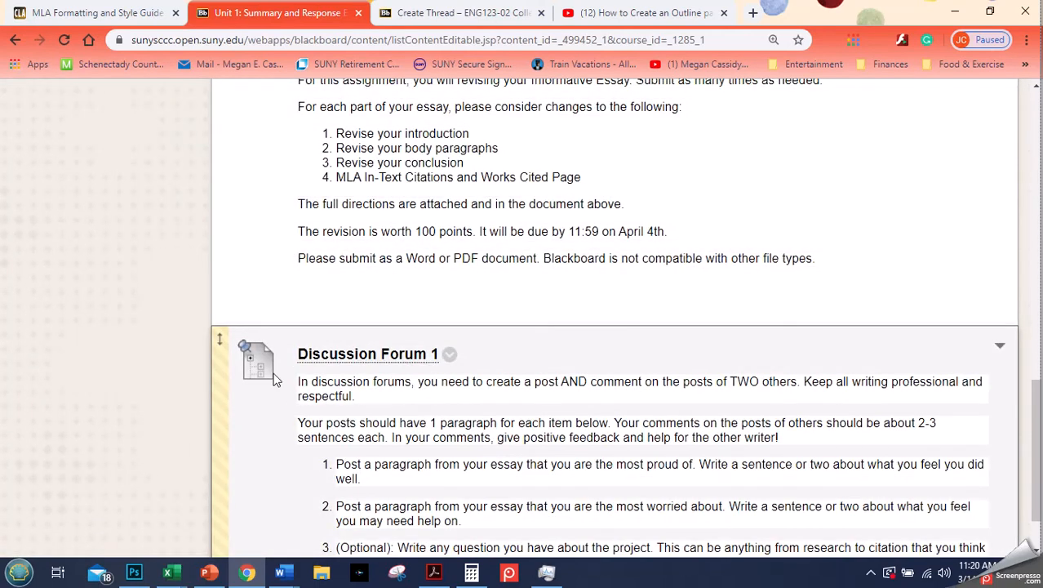
{"action": "scroll", "coordinate": [604, 294], "scroll_direction": "down", "scroll_amount": 1}
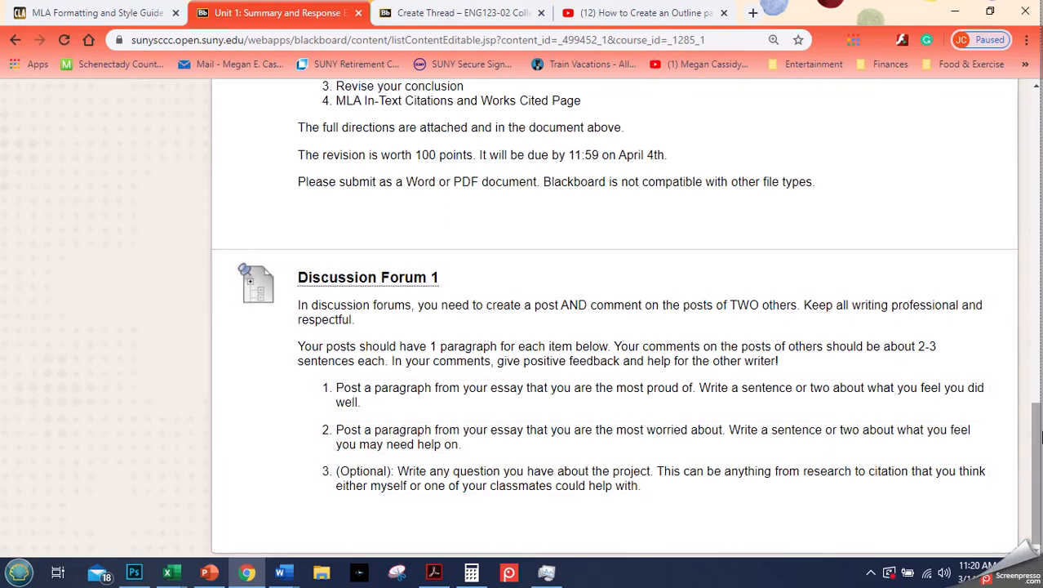
{"action": "left_click_drag", "start_coordinate": [1040, 444], "coordinate": [1040, 125]}
{"action": "left_click", "coordinate": [539, 301]}
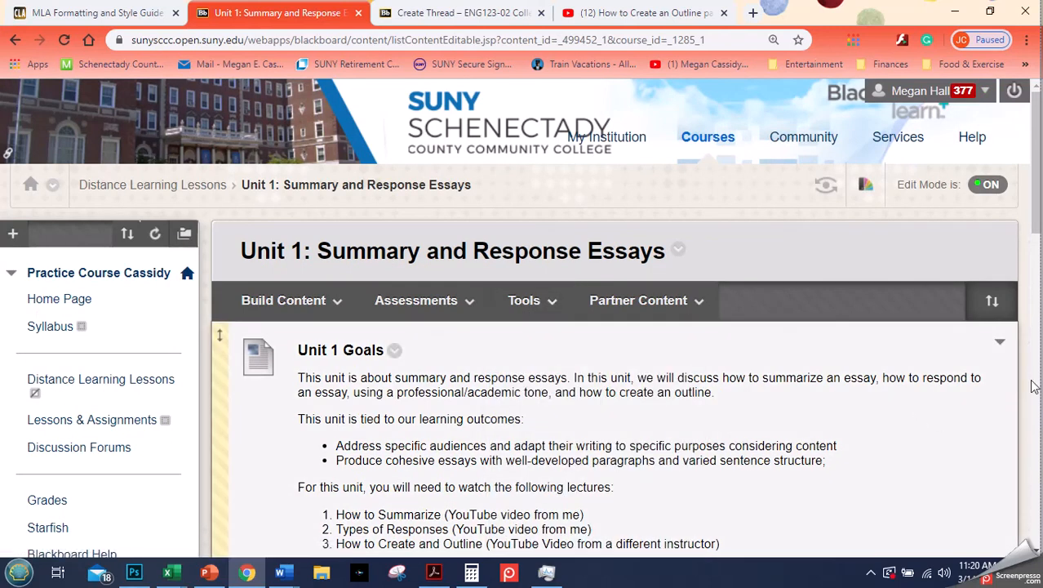
{"action": "left_click_drag", "start_coordinate": [1034, 204], "coordinate": [1038, 549]}
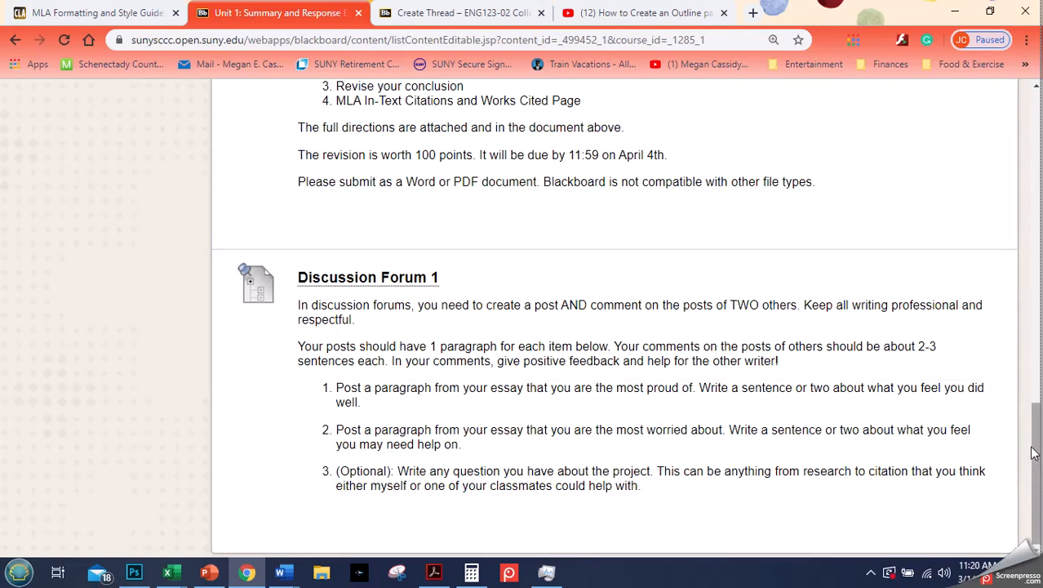
{"action": "left_click_drag", "start_coordinate": [1035, 458], "coordinate": [1028, 140]}
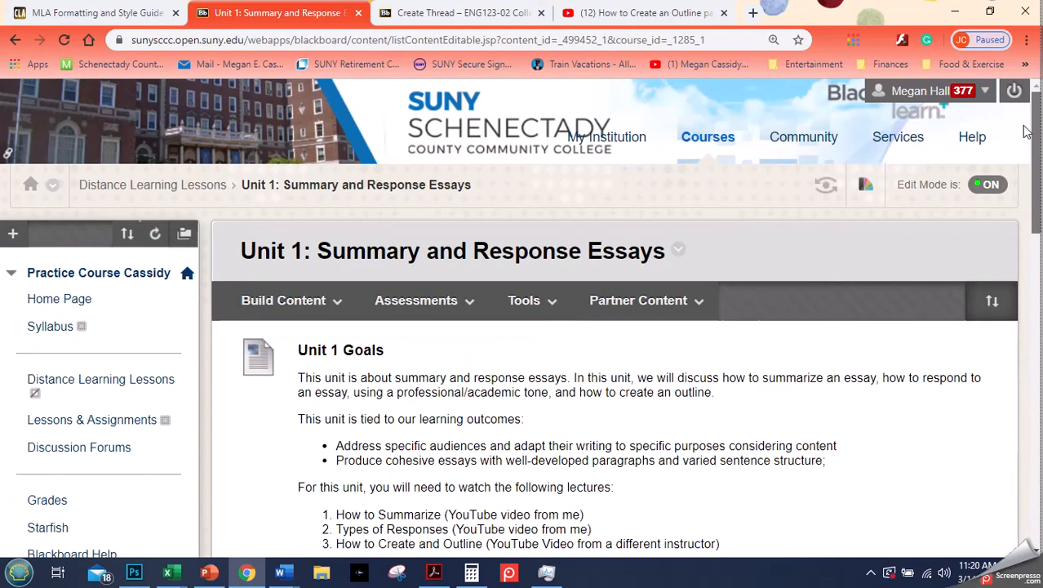